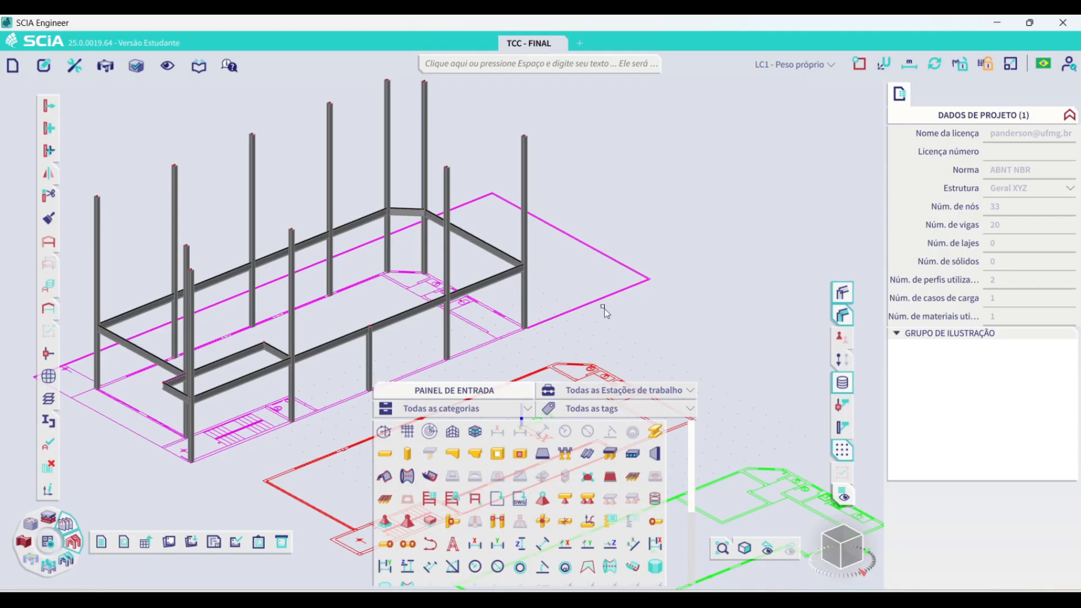
Switch to SMath Solver and check the Sobrecarga value against Table 10 of ABNT NBR 6120:2019 for commercial and office buildings
{"action": "key", "text": "alt+Tab"}
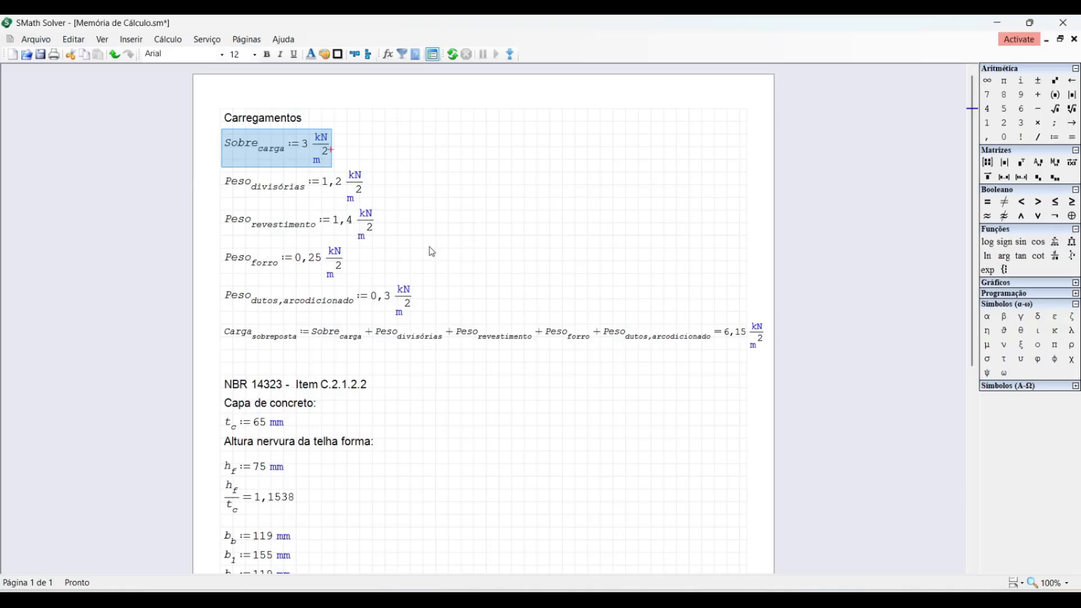
{"action": "left_click", "coordinate": [452, 235]}
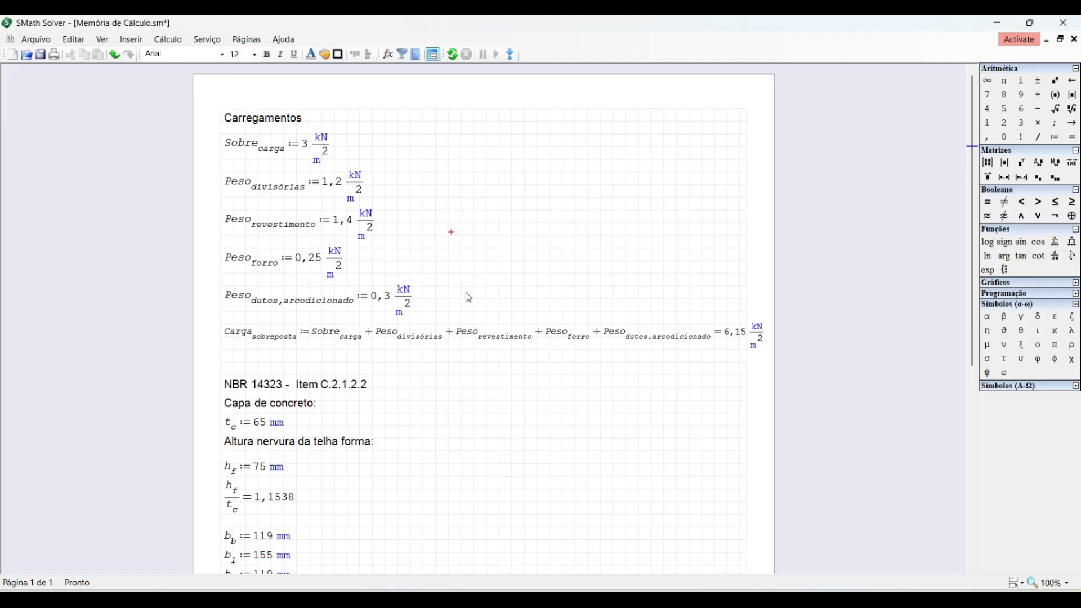
{"action": "left_click_drag", "start_coordinate": [345, 150], "coordinate": [298, 138]}
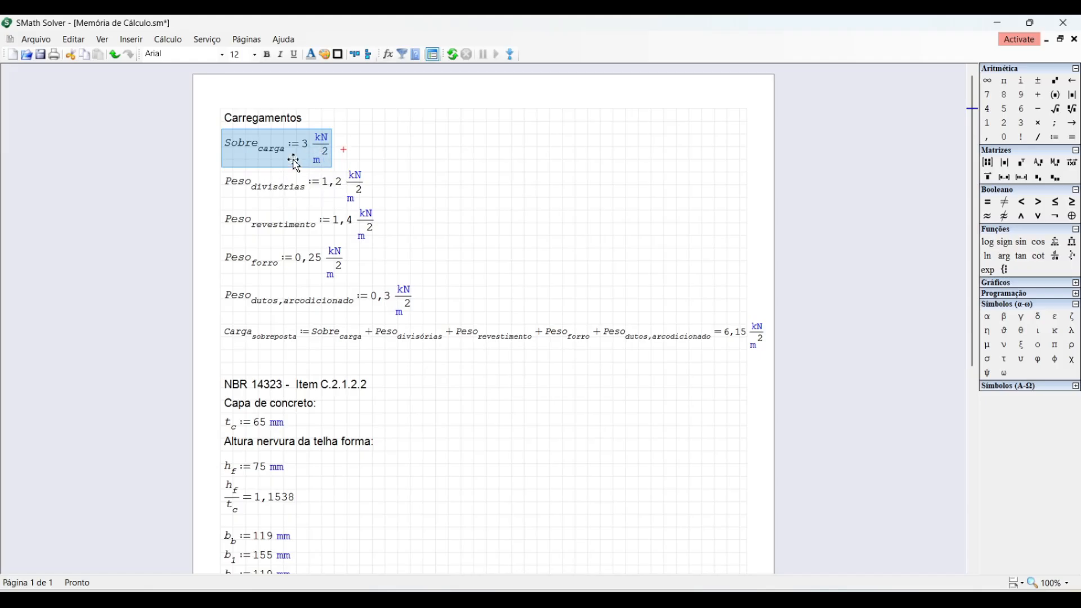
{"action": "left_click", "coordinate": [382, 150]}
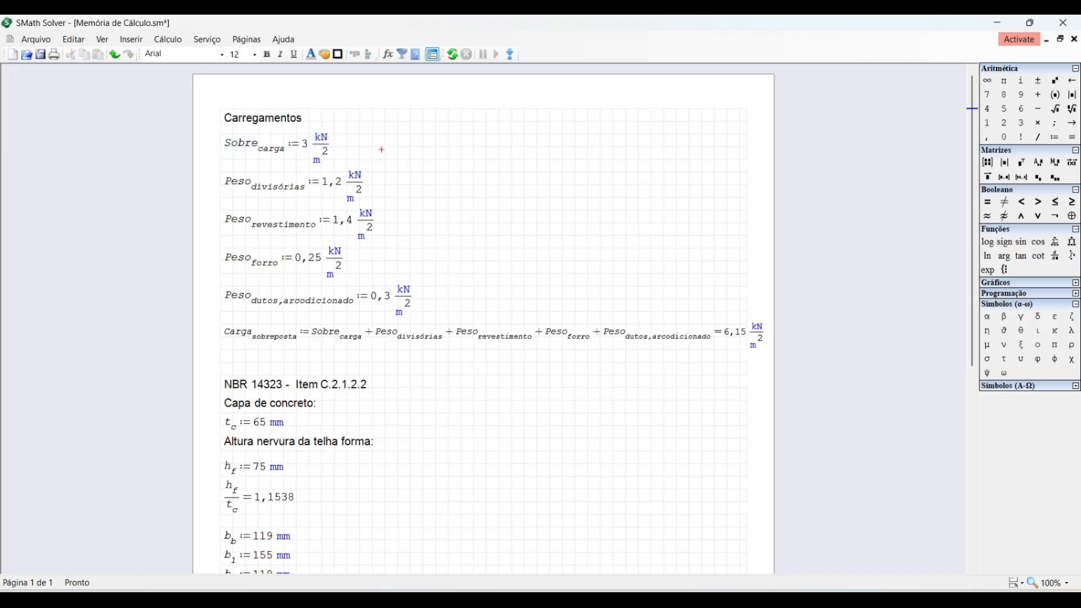
{"action": "left_click", "coordinate": [563, 569]}
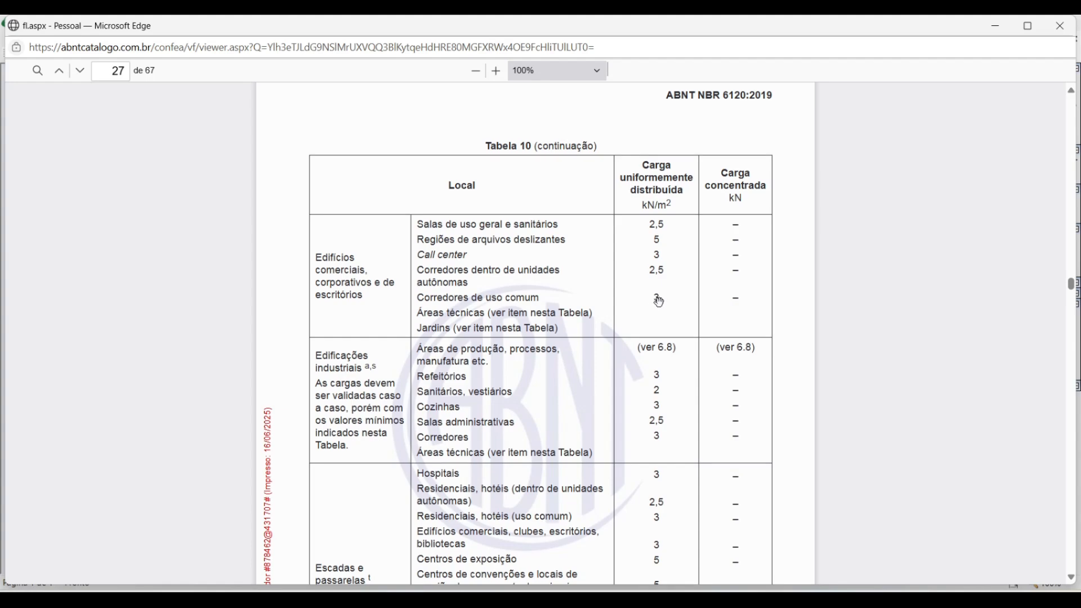
{"action": "left_click", "coordinate": [592, 605]}
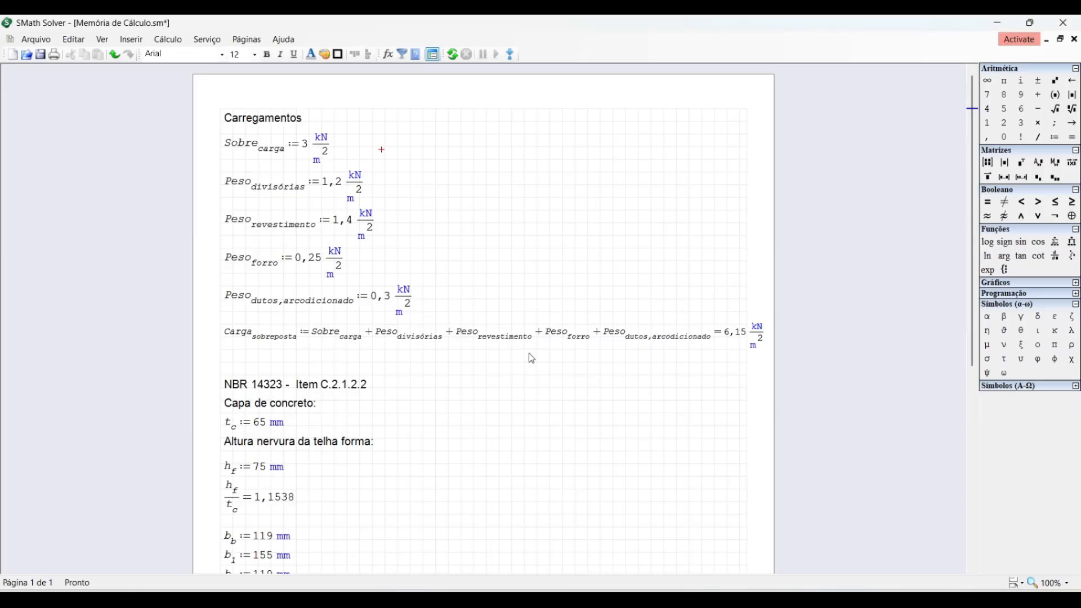
Review the Peso divisórias load, and switch to AutoCAD to examine the Sala Comercial area on the architectural floor plan
{"action": "left_click", "coordinate": [406, 187]}
{"action": "mouse_move", "coordinate": [240, 197]}
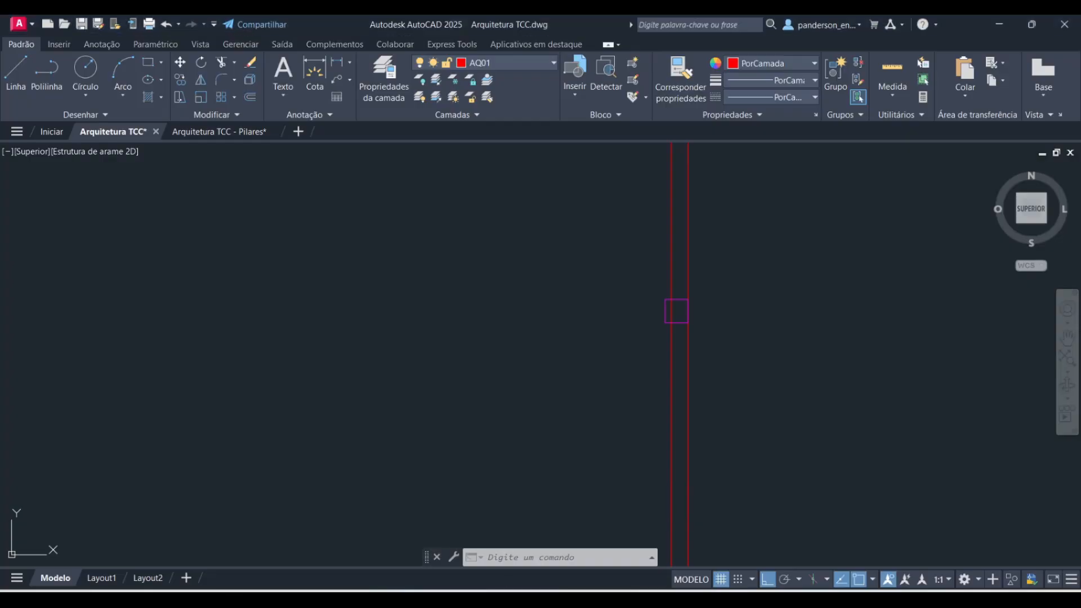
{"action": "scroll", "coordinate": [463, 393], "scroll_direction": "down", "scroll_amount": 8}
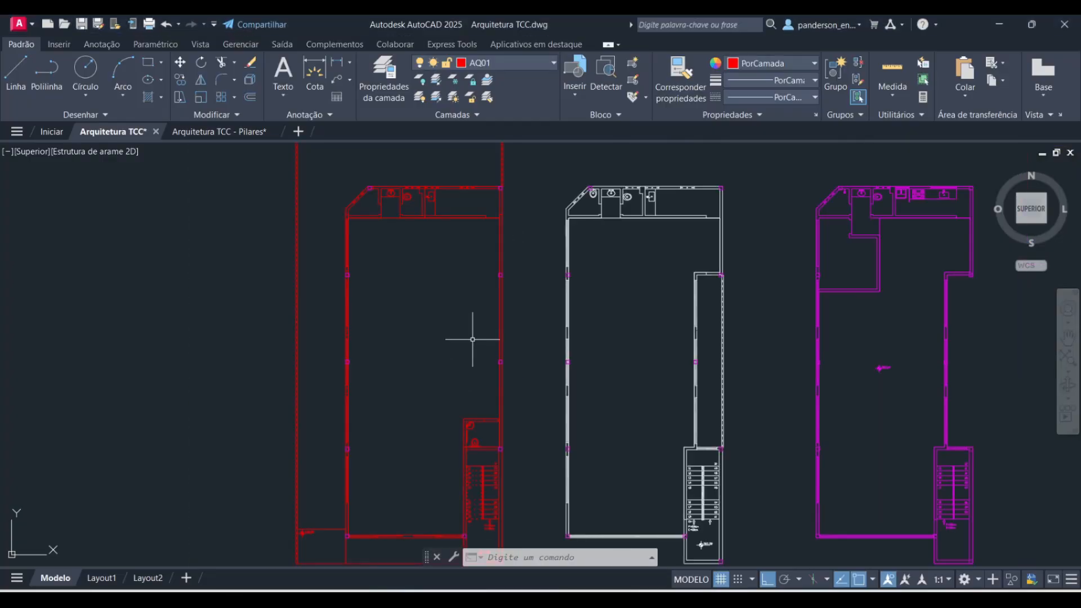
{"action": "middle_click_drag", "start_coordinate": [408, 356], "coordinate": [581, 355]}
{"action": "scroll", "coordinate": [231, 340], "scroll_direction": "up", "scroll_amount": 4}
{"action": "middle_click_drag", "start_coordinate": [348, 217], "coordinate": [418, 316]}
{"action": "middle_click_drag", "start_coordinate": [471, 256], "coordinate": [464, 338]}
{"action": "scroll", "coordinate": [463, 338], "scroll_direction": "up", "scroll_amount": 3}
{"action": "scroll", "coordinate": [474, 399], "scroll_direction": "down", "scroll_amount": 3}
{"action": "scroll", "coordinate": [467, 372], "scroll_direction": "up", "scroll_amount": 5}
{"action": "scroll", "coordinate": [346, 276], "scroll_direction": "up", "scroll_amount": 2}
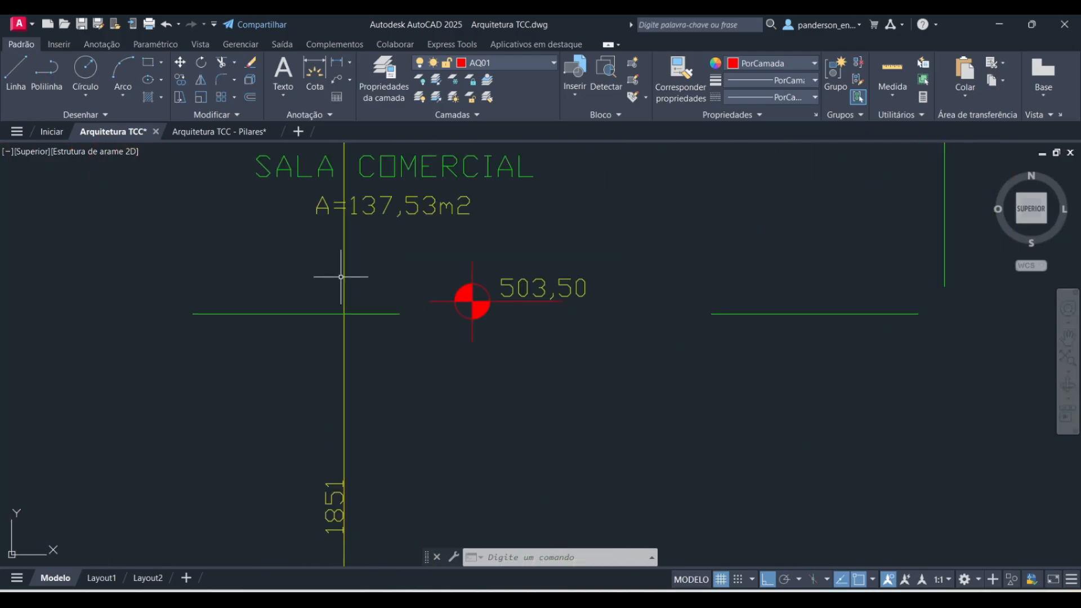
Compare the partition layout of the Sala Comercial and the neighbouring floor plans in the Arquitetura TCC drawing
{"action": "scroll", "coordinate": [360, 247], "scroll_direction": "down", "scroll_amount": 5}
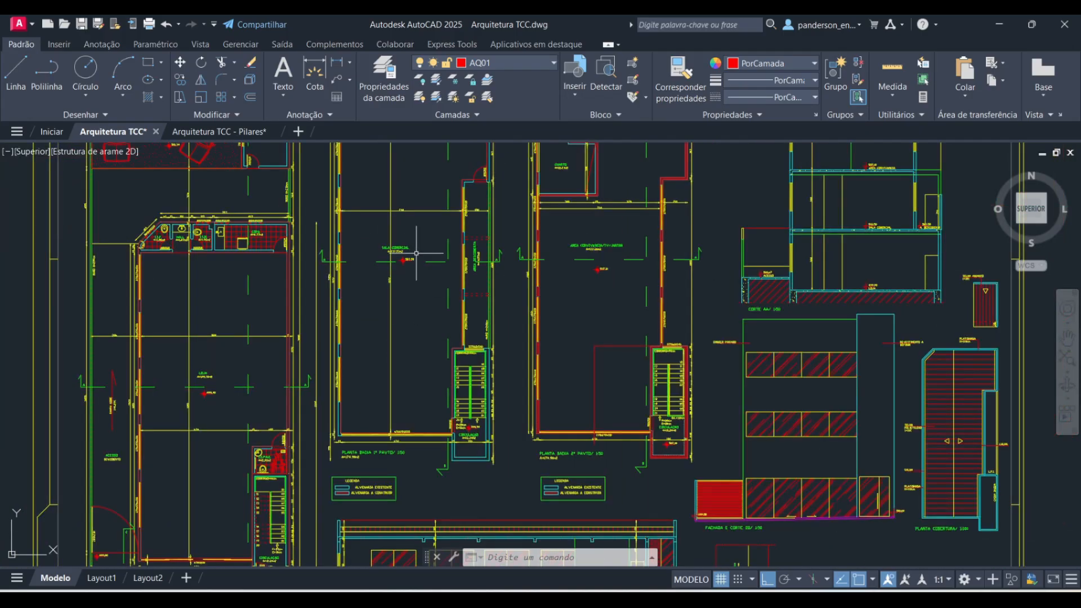
{"action": "middle_click_drag", "start_coordinate": [422, 258], "coordinate": [429, 319]}
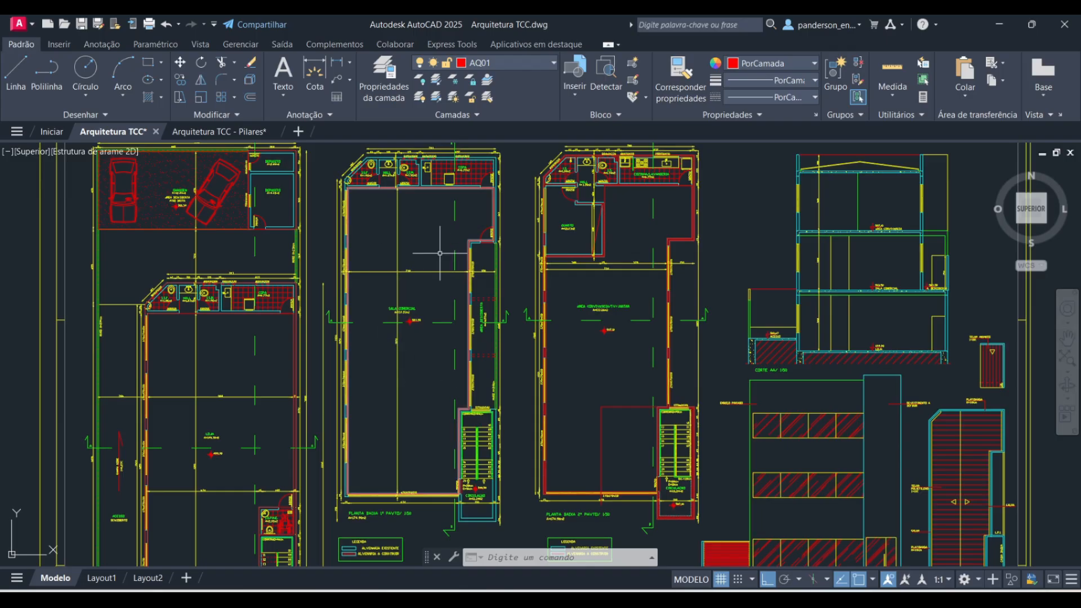
{"action": "scroll", "coordinate": [355, 265], "scroll_direction": "up", "scroll_amount": 4}
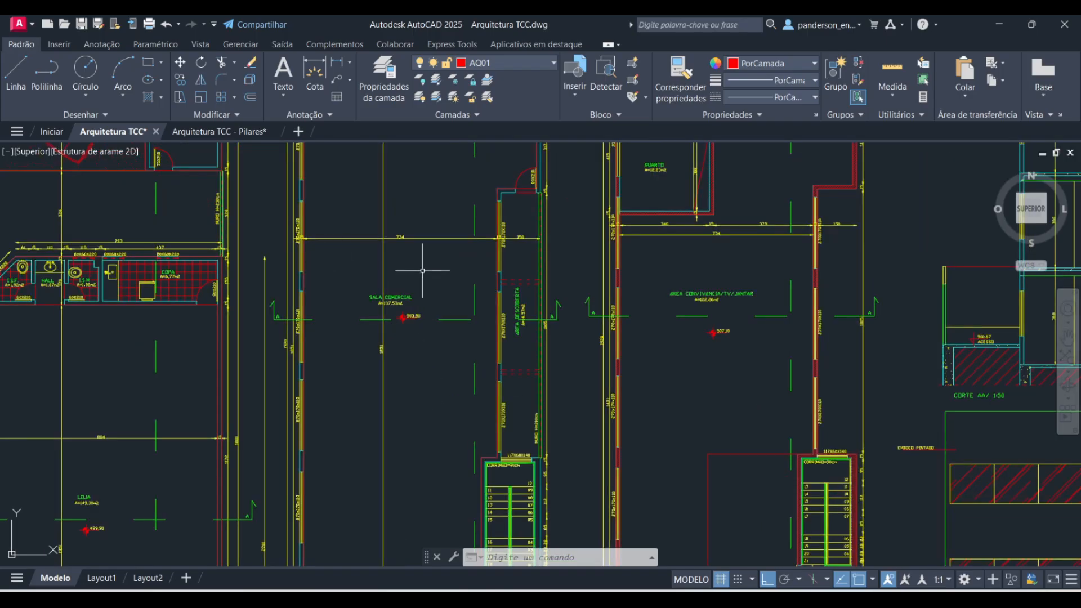
{"action": "scroll", "coordinate": [434, 282], "scroll_direction": "down", "scroll_amount": 7}
{"action": "scroll", "coordinate": [448, 314], "scroll_direction": "up", "scroll_amount": 4}
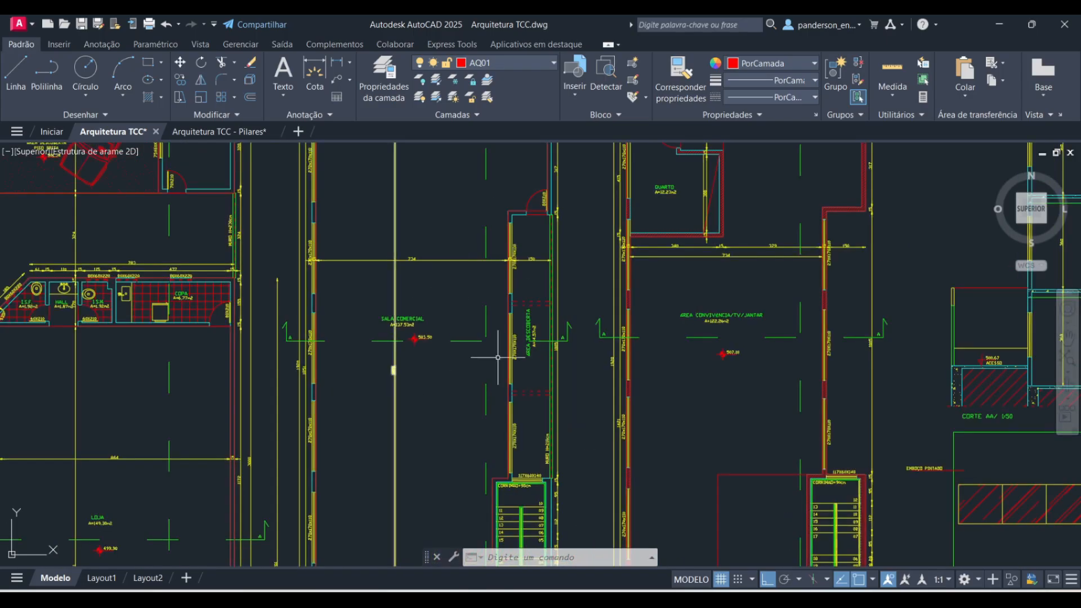
{"action": "middle_click_drag", "start_coordinate": [423, 341], "coordinate": [445, 322]}
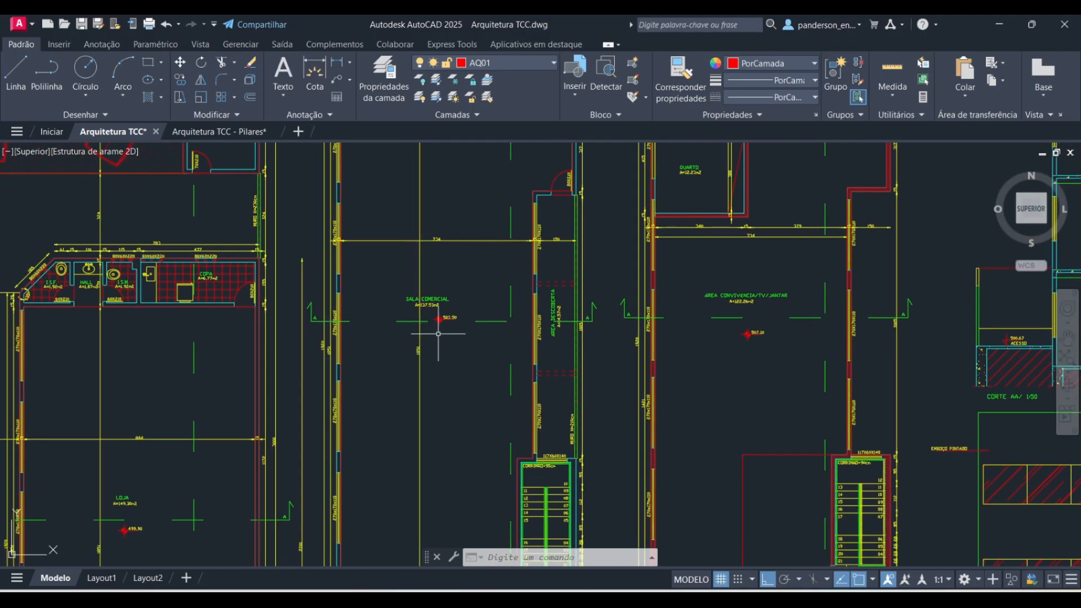
{"action": "scroll", "coordinate": [457, 312], "scroll_direction": "down", "scroll_amount": 2}
{"action": "scroll", "coordinate": [421, 326], "scroll_direction": "up", "scroll_amount": 3}
{"action": "scroll", "coordinate": [439, 276], "scroll_direction": "down", "scroll_amount": 6}
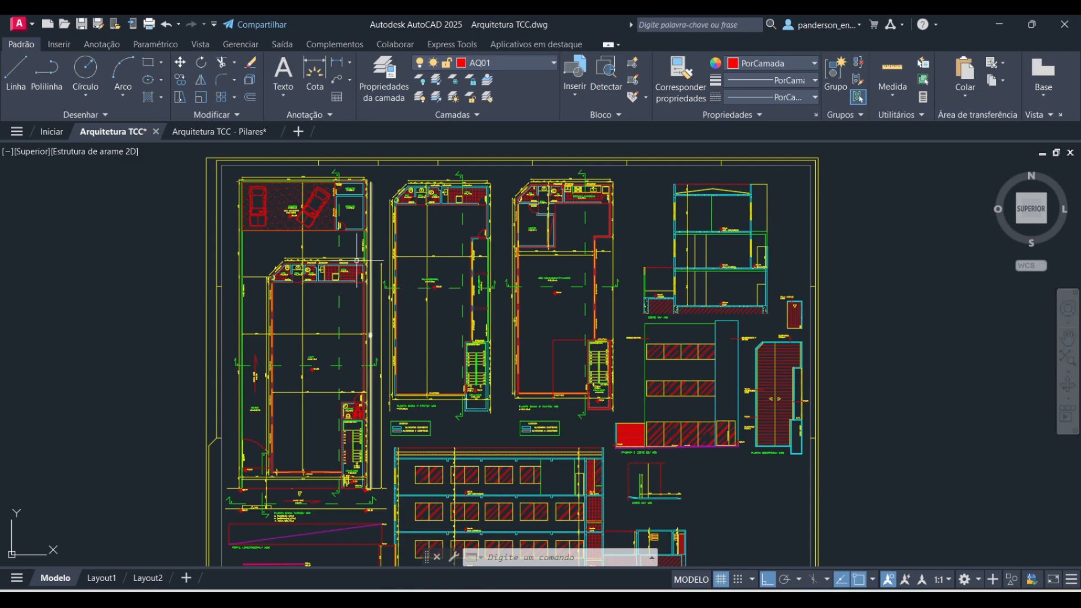
{"action": "scroll", "coordinate": [467, 422], "scroll_direction": "up", "scroll_amount": 2}
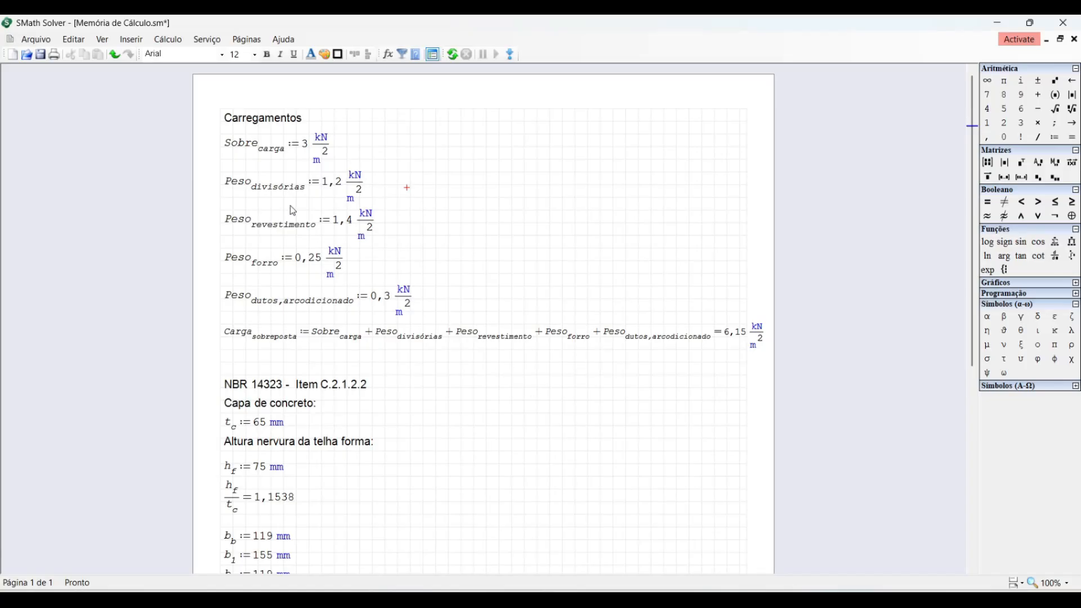
Check the Peso revestimento load in SMath Solver against Table 4 of ABNT NBR 6120:2019 for residential and commercial floor finishes
{"action": "mouse_move", "coordinate": [251, 194]}
{"action": "mouse_move", "coordinate": [357, 202]}
{"action": "mouse_move", "coordinate": [246, 238]}
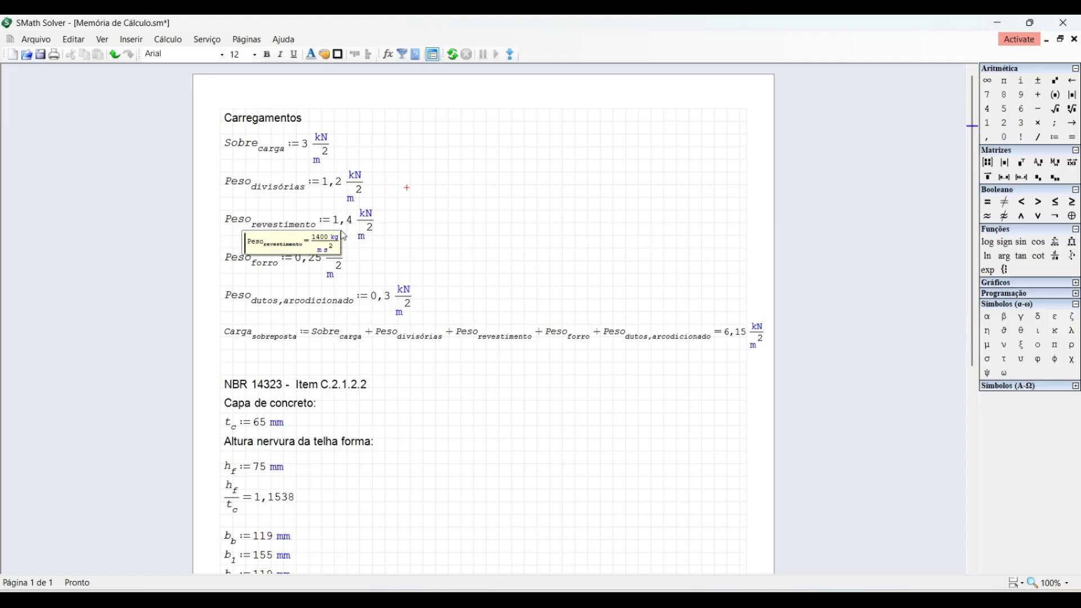
{"action": "left_click", "coordinate": [367, 231]}
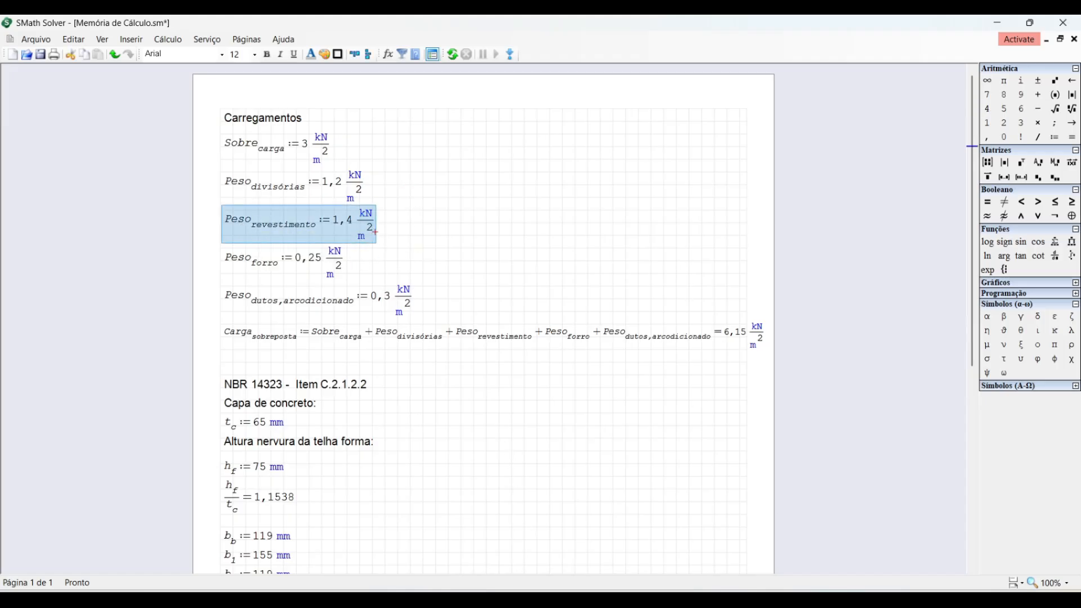
{"action": "mouse_move", "coordinate": [549, 599]}
{"action": "left_click", "coordinate": [572, 555]}
{"action": "scroll", "coordinate": [621, 287], "scroll_direction": "up", "scroll_amount": 20}
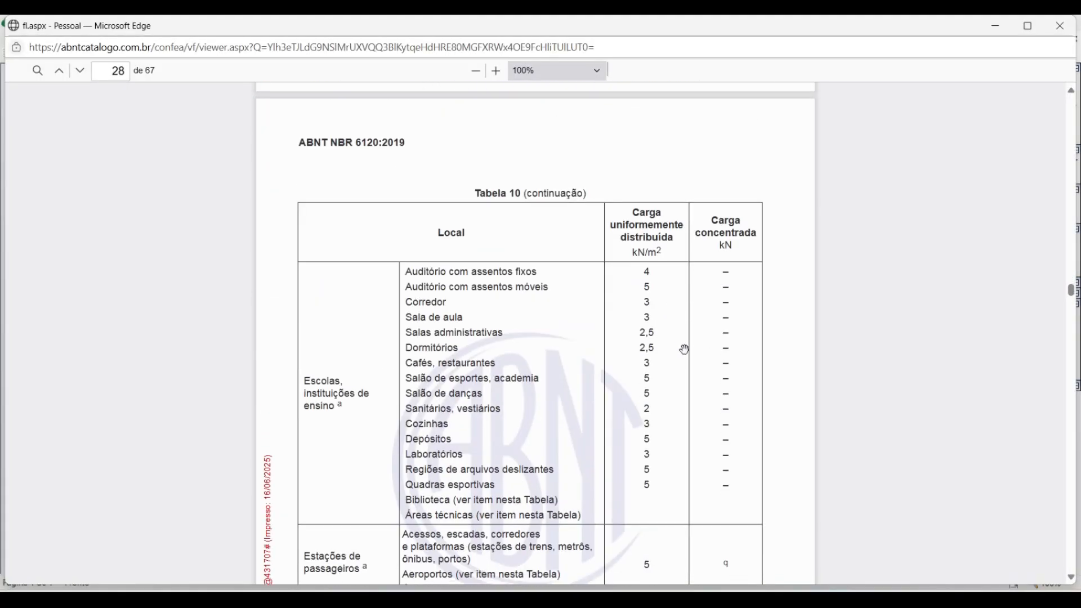
{"action": "scroll", "coordinate": [714, 340], "scroll_direction": "up", "scroll_amount": 20}
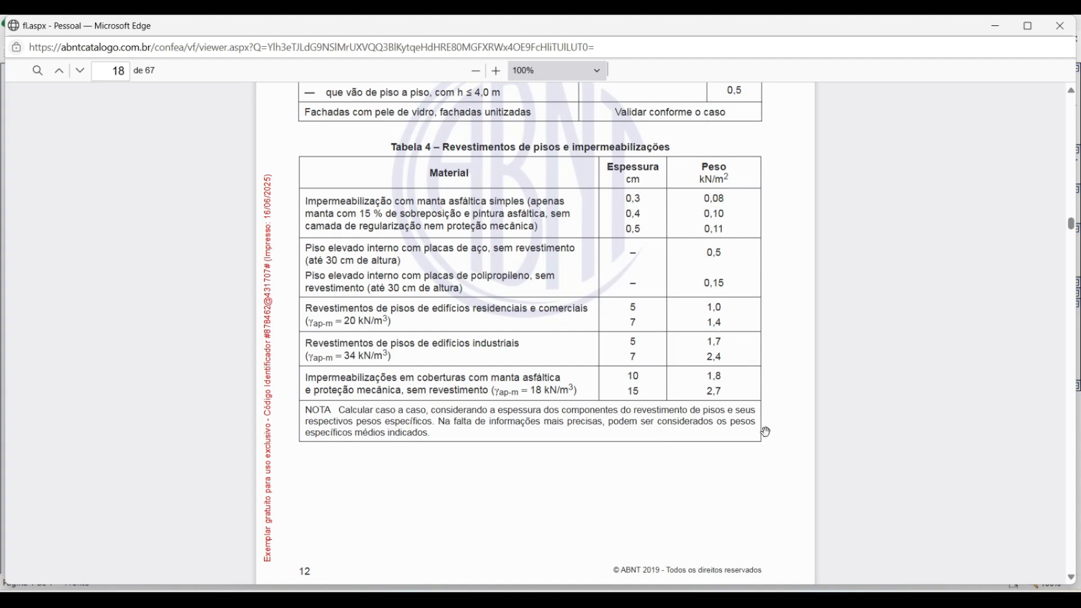
{"action": "left_click", "coordinate": [811, 598]}
{"action": "left_click", "coordinate": [354, 239]}
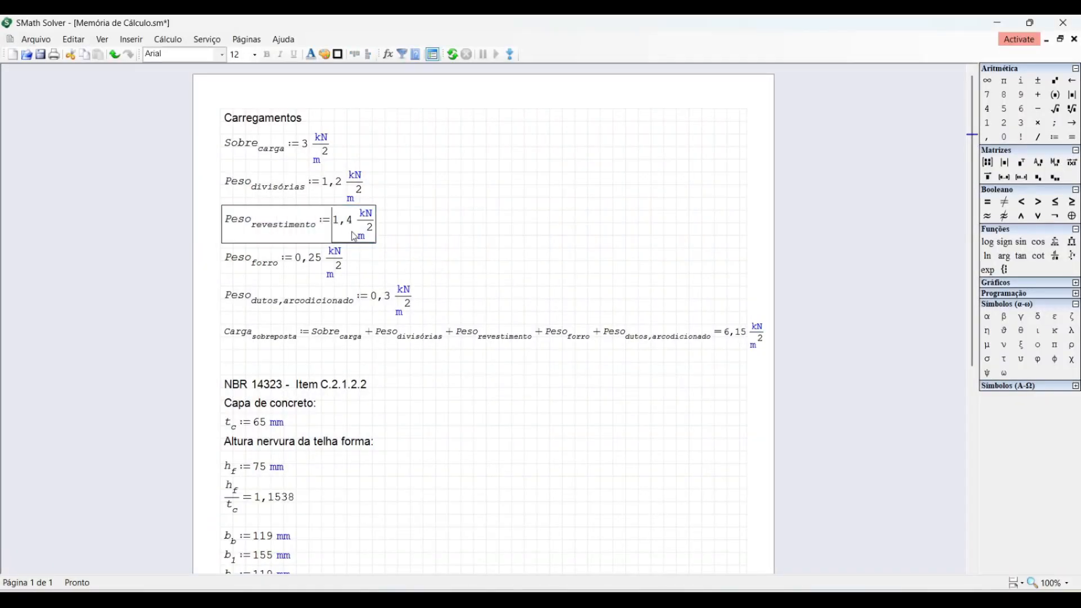
Check the Peso forro and Peso dutos, ar-condicionado loads against Table 8 of ABNT NBR 6120:2019 for ceilings, ducts and sprinklers
{"action": "left_click", "coordinate": [314, 261]}
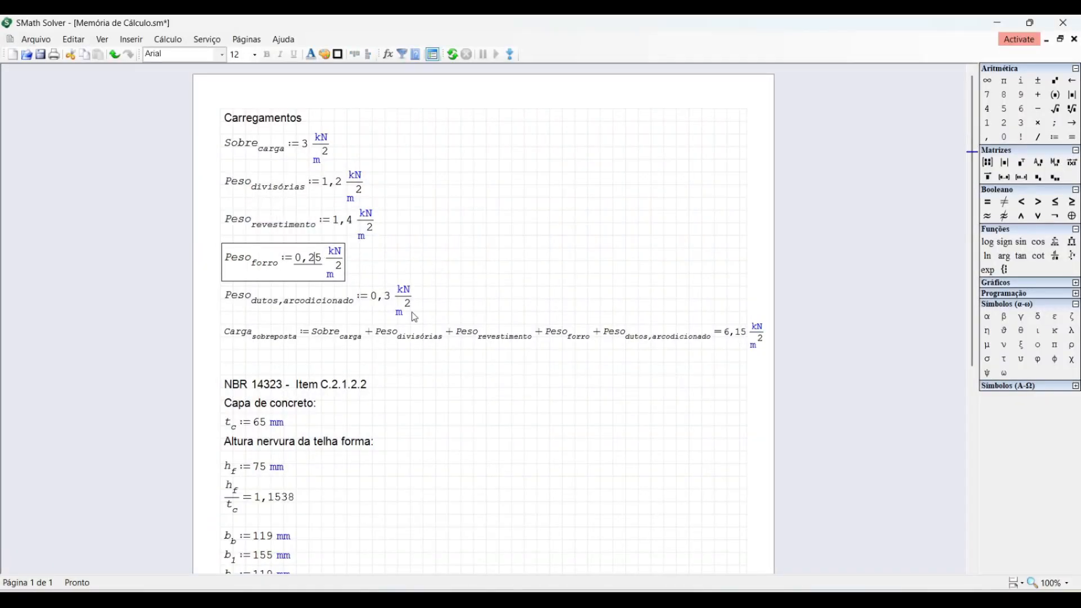
{"action": "left_click", "coordinate": [559, 599]}
{"action": "left_click", "coordinate": [580, 545]}
{"action": "scroll", "coordinate": [610, 376], "scroll_direction": "up", "scroll_amount": 3}
{"action": "scroll", "coordinate": [610, 376], "scroll_direction": "down", "scroll_amount": 5}
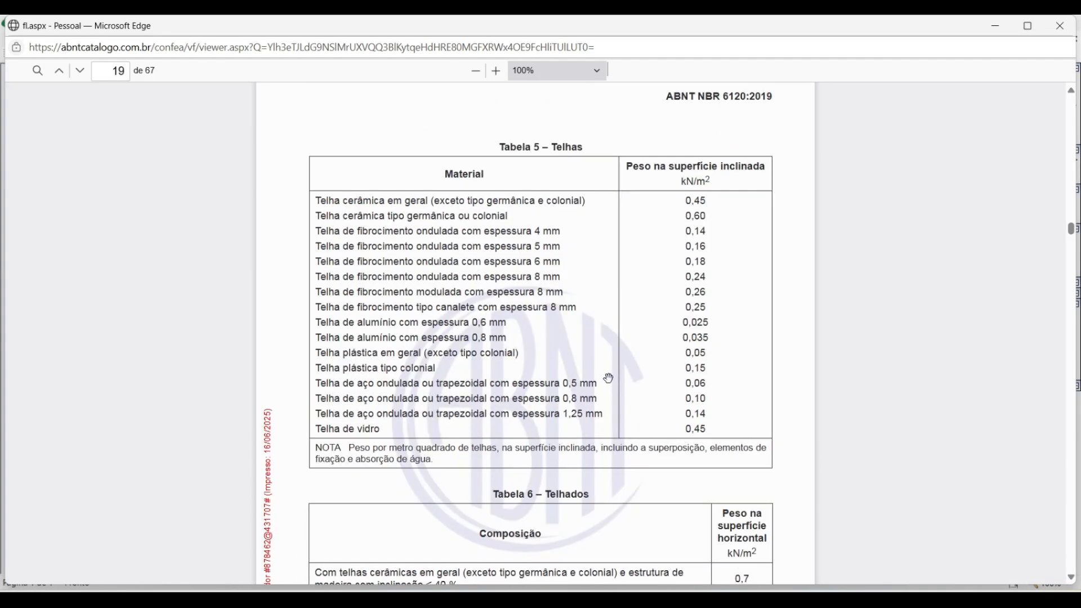
{"action": "scroll", "coordinate": [609, 378], "scroll_direction": "down", "scroll_amount": 13}
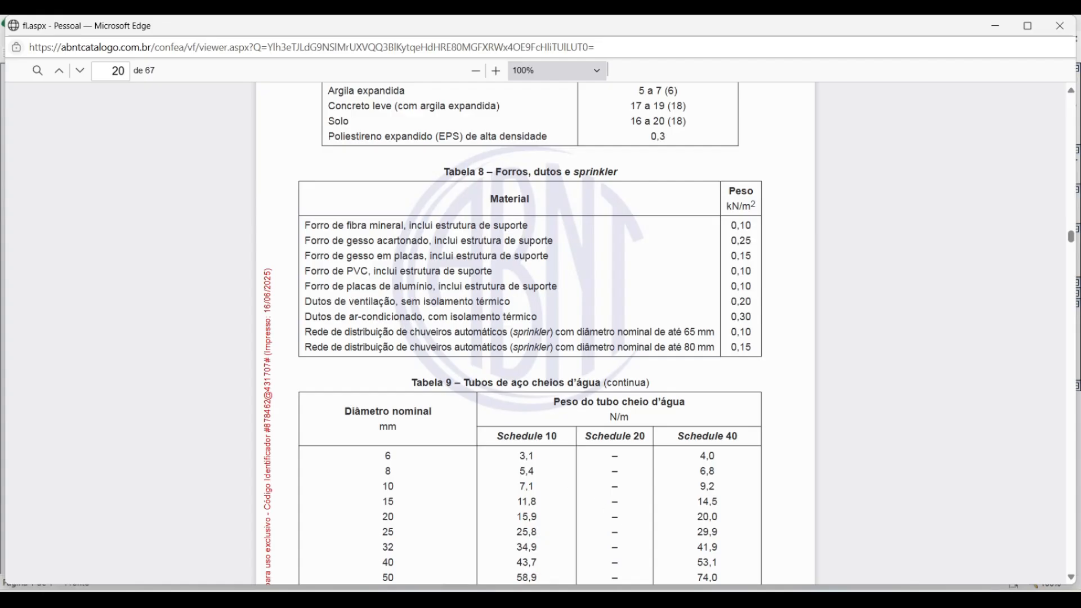
{"action": "key", "text": "alt+Tab"}
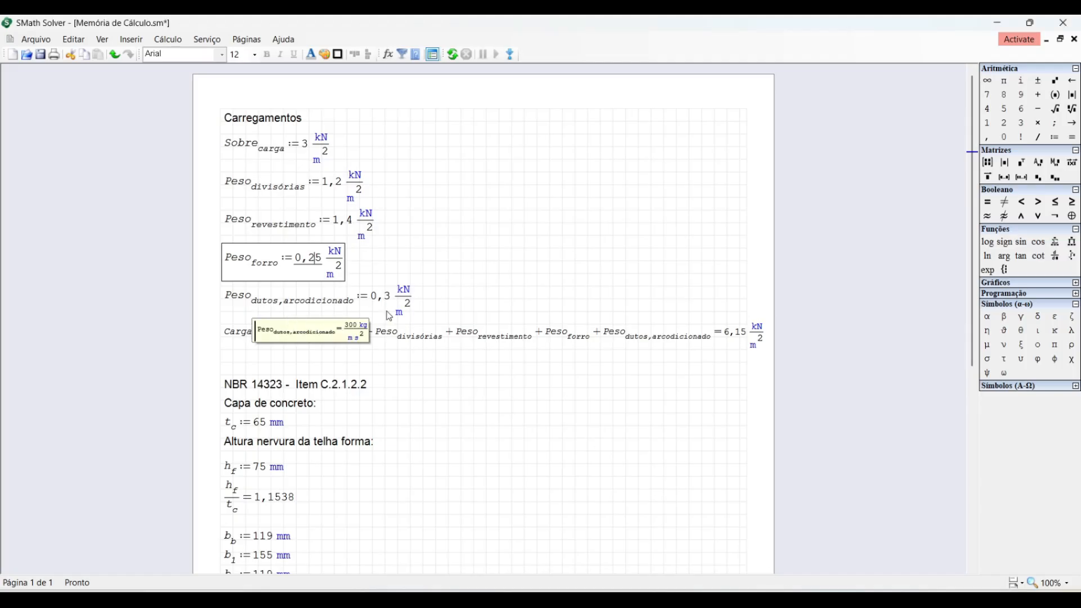
{"action": "left_click", "coordinate": [377, 295]}
Review the Carga sobreposta expression that sums all the loads in the SMath Solver sheet
{"action": "left_click", "coordinate": [290, 338]}
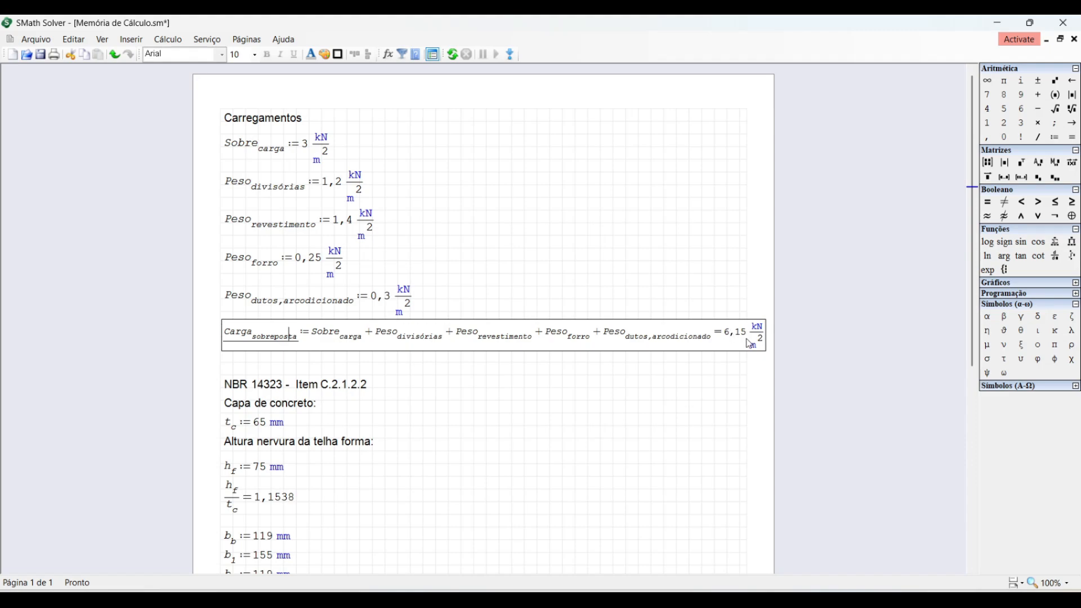
{"action": "left_click", "coordinate": [666, 289]}
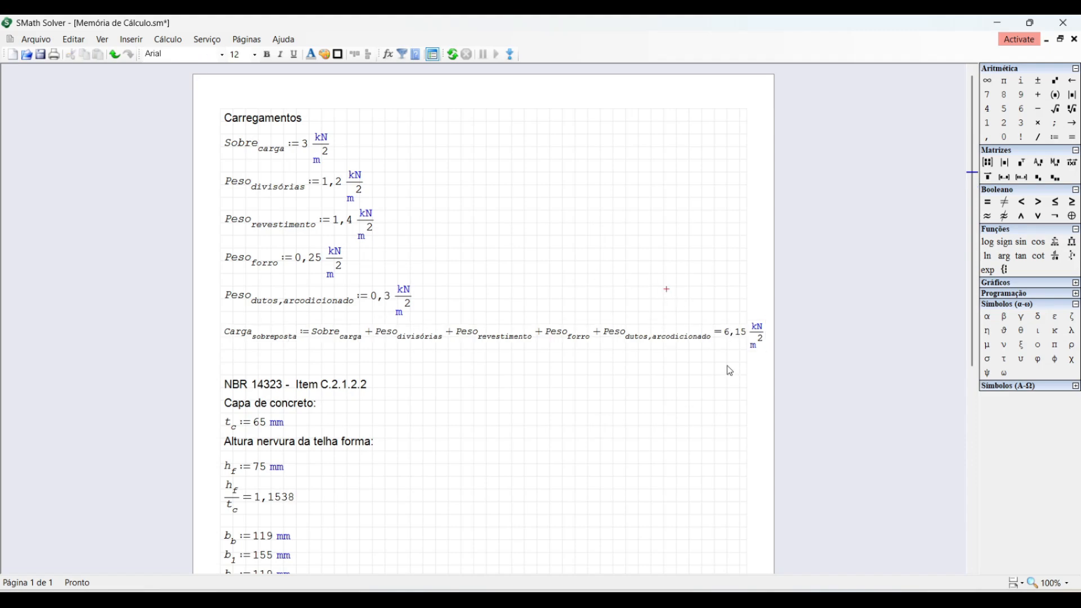
{"action": "mouse_move", "coordinate": [711, 349]}
{"action": "mouse_move", "coordinate": [513, 354]}
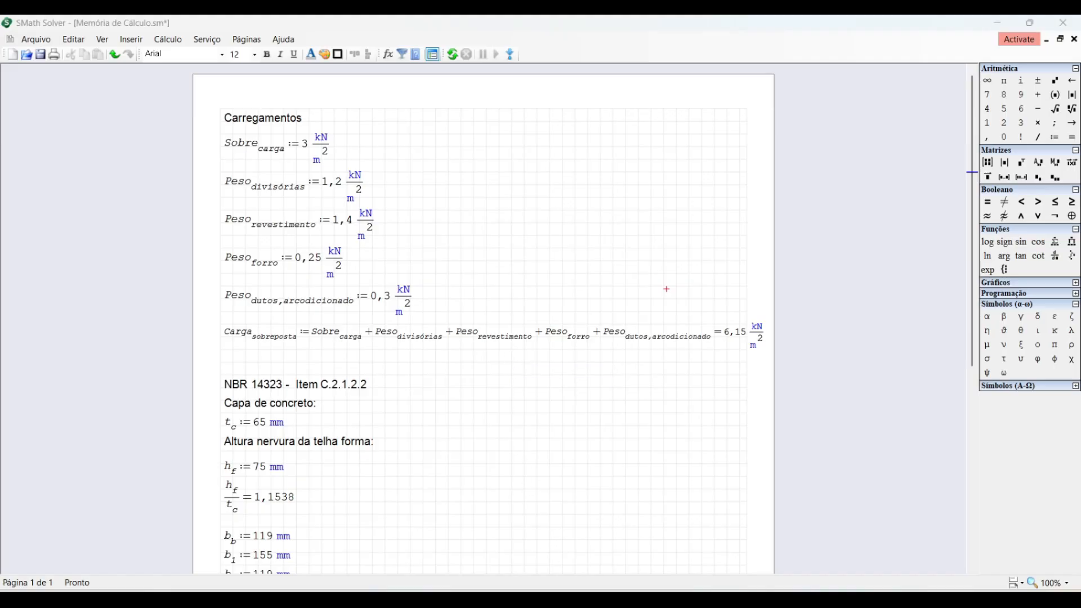
Switch to the Steel Deck technical manual in Edge and find table 4.1.8 of maximum spans and superimposed loads for Telha-fôrma MF 75
{"action": "key", "text": "alt+Tab"}
{"action": "scroll", "coordinate": [593, 295], "scroll_direction": "up", "scroll_amount": 5}
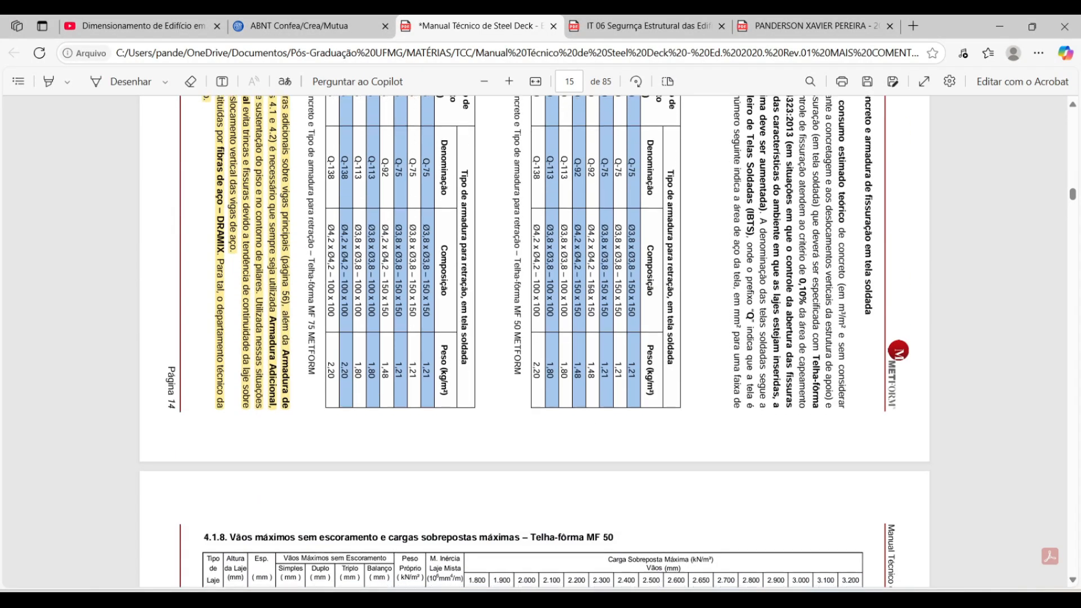
{"action": "scroll", "coordinate": [593, 296], "scroll_direction": "down", "scroll_amount": 5}
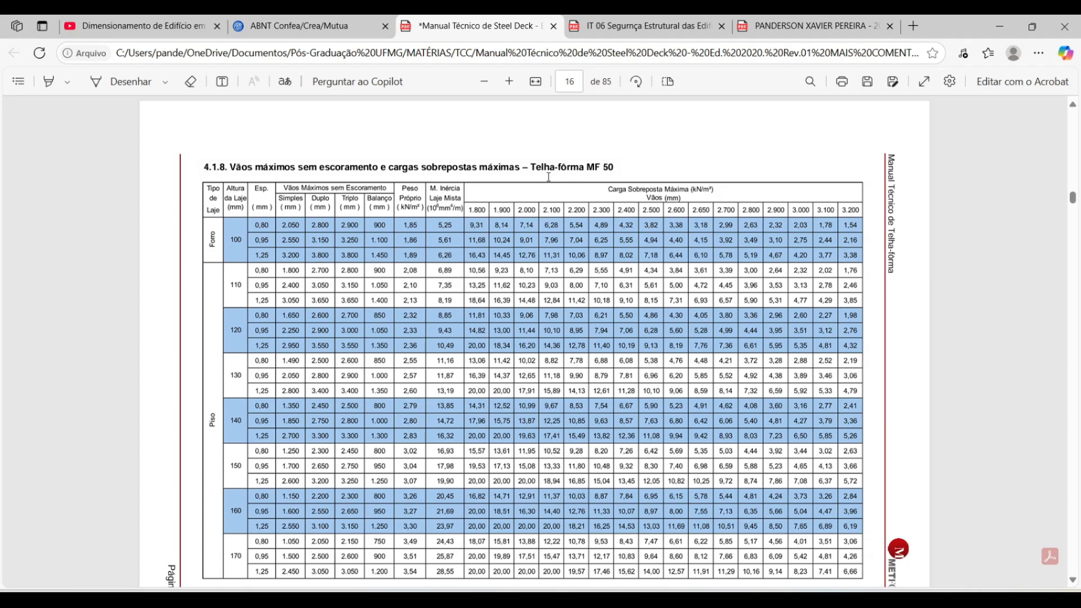
{"action": "scroll", "coordinate": [607, 171], "scroll_direction": "down", "scroll_amount": 10}
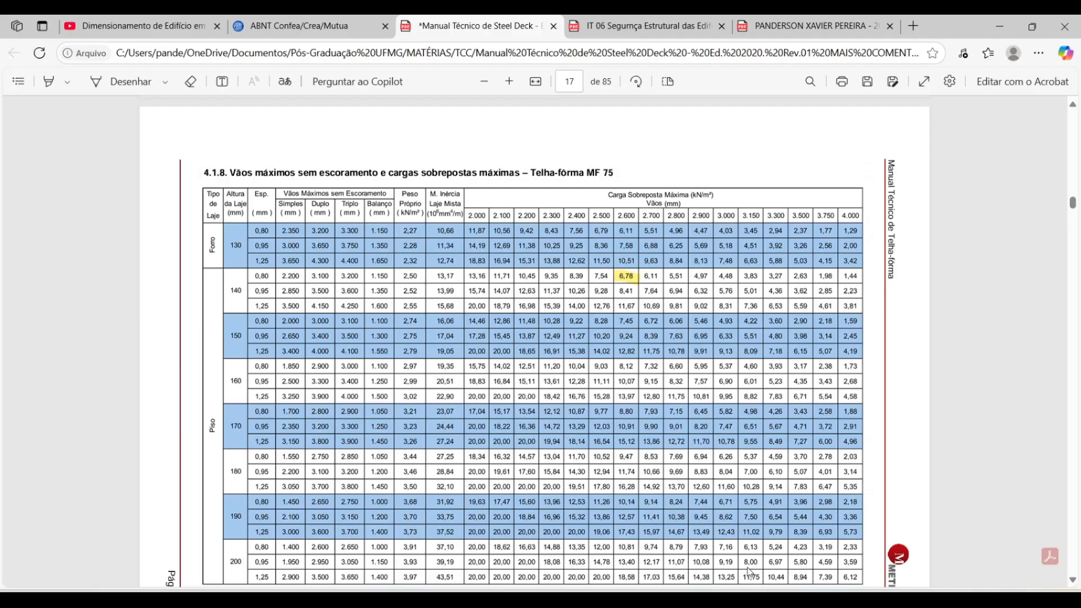
Compare the Carga sobreposta total in SMath Solver with the MF 75 table's maximum superimposed load for a 2.600 mm span
{"action": "left_click", "coordinate": [804, 599]}
{"action": "mouse_move", "coordinate": [735, 337]}
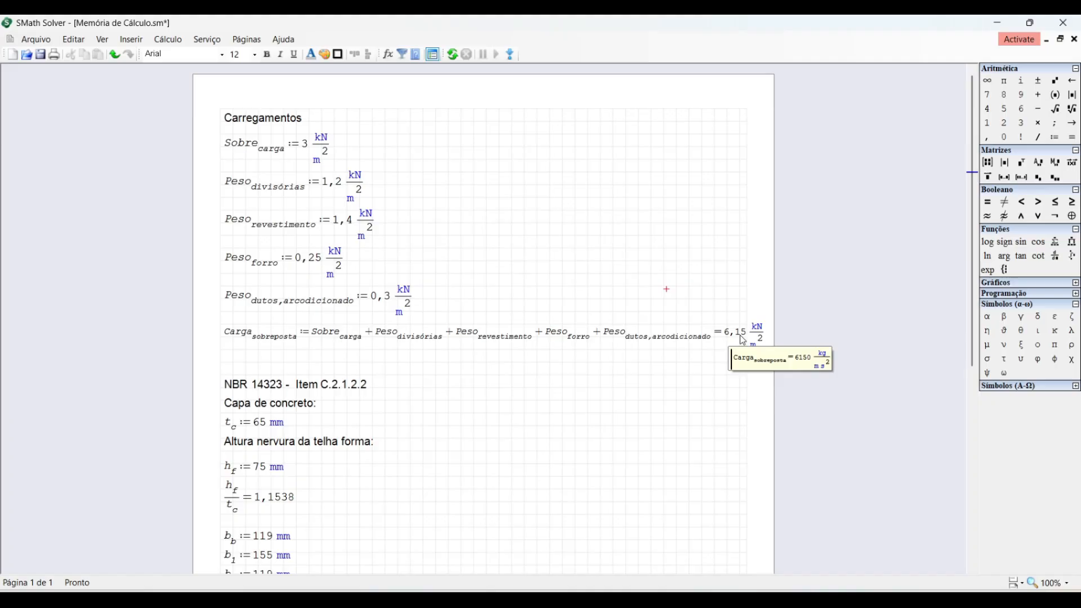
{"action": "left_click", "coordinate": [804, 599]}
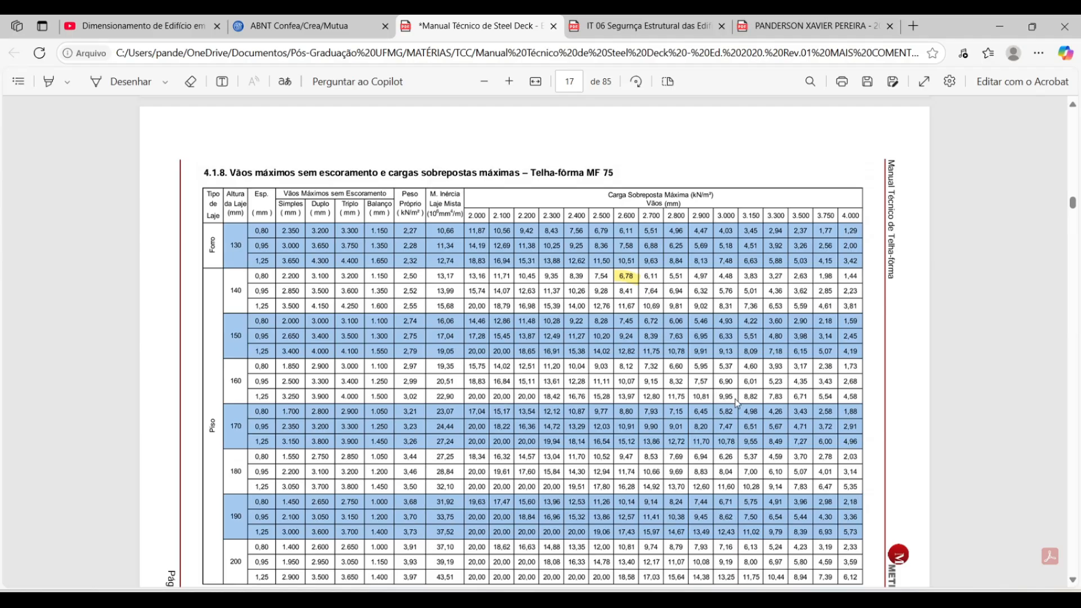
{"action": "left_click", "coordinate": [823, 598]}
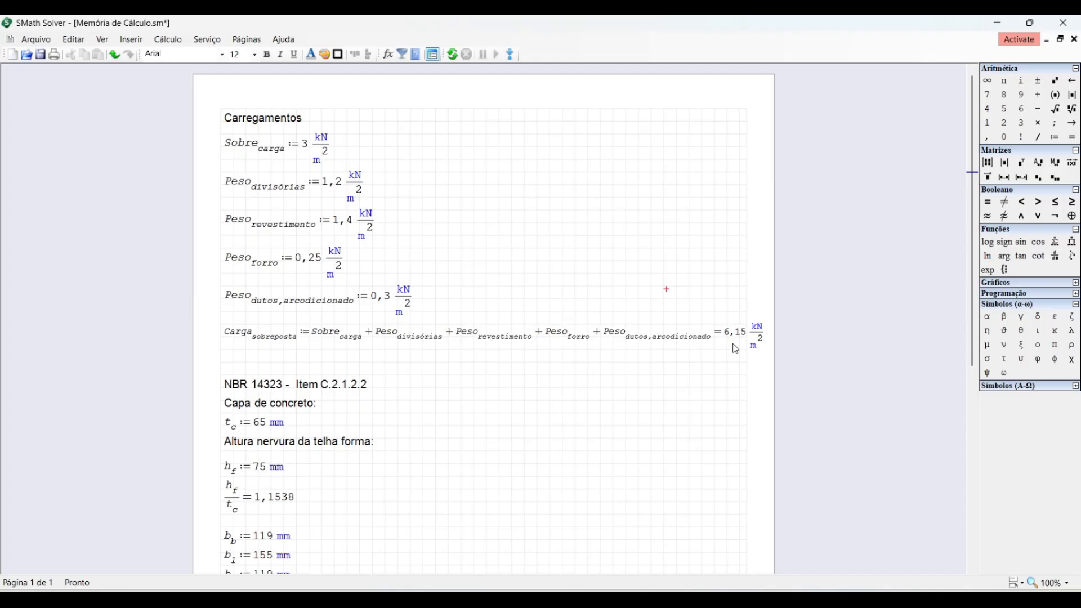
{"action": "key", "text": "alt+Tab"}
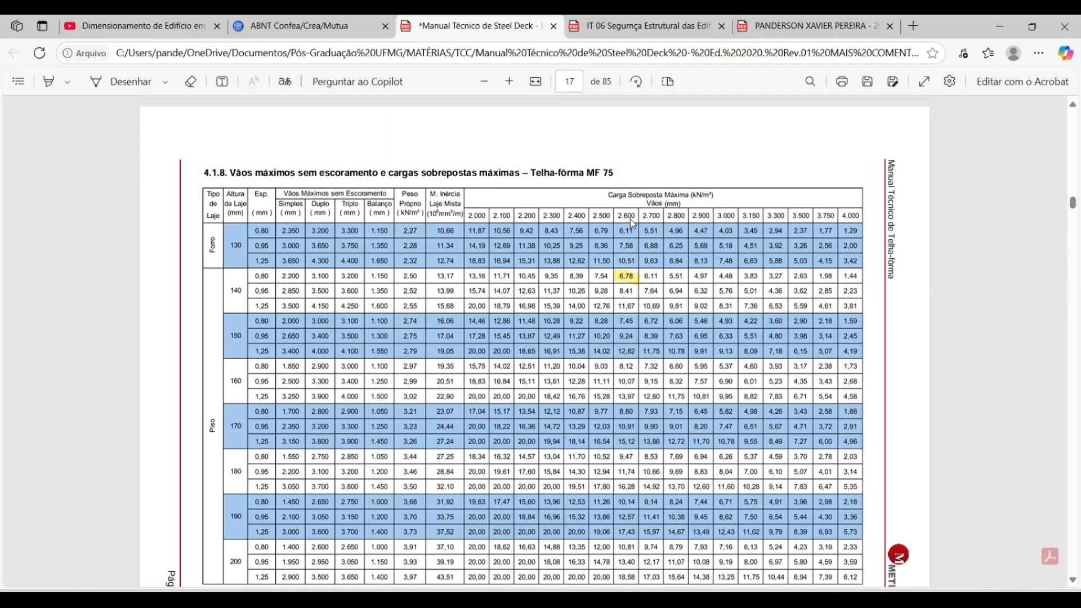
Review the 2.600 mm span column and the highlighted 140 mm slab value in the MF 75 table
{"action": "right_click", "coordinate": [629, 192]}
{"action": "left_click", "coordinate": [585, 278]}
{"action": "right_click", "coordinate": [624, 221]}
{"action": "left_click", "coordinate": [622, 218]}
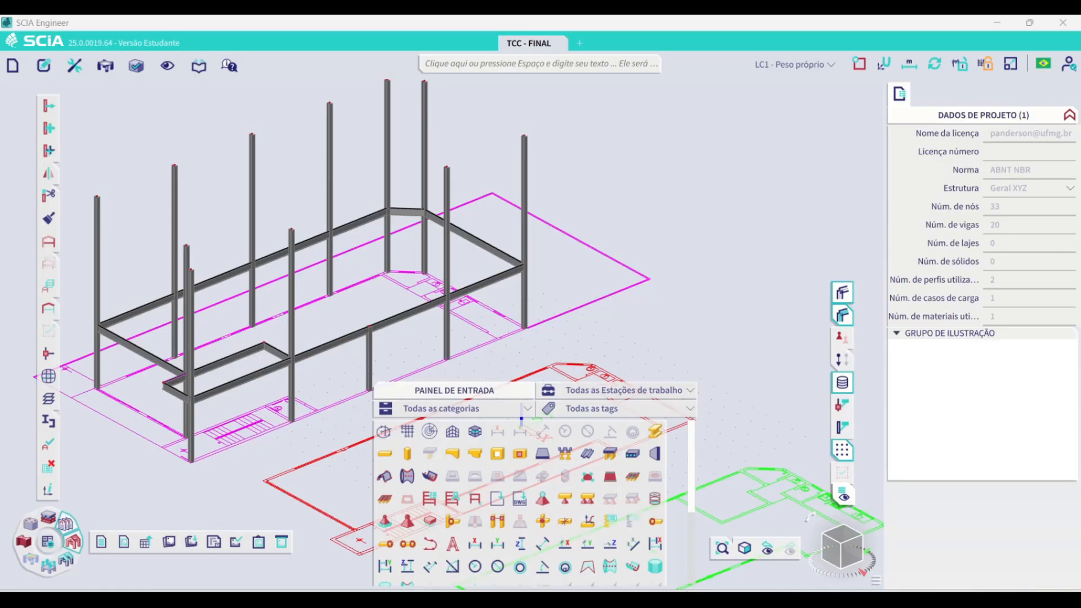
Switch to SCIA Engineer and show the beams and columns as plain lines instead of rendered volumes
{"action": "scroll", "coordinate": [449, 280], "scroll_direction": "down", "scroll_amount": 2}
{"action": "scroll", "coordinate": [286, 292], "scroll_direction": "up", "scroll_amount": 2}
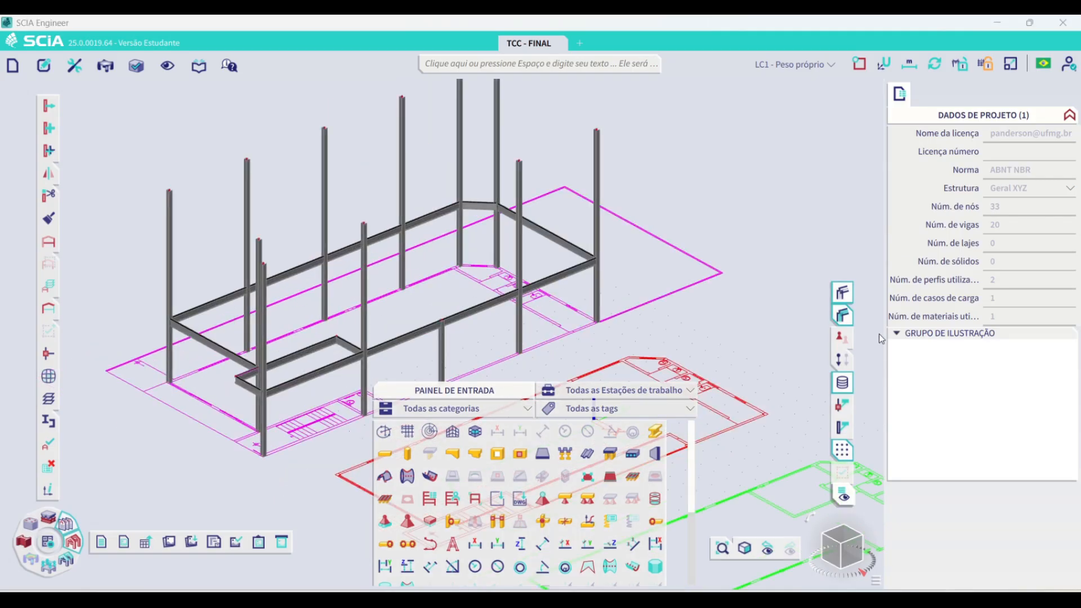
{"action": "left_click", "coordinate": [843, 315]}
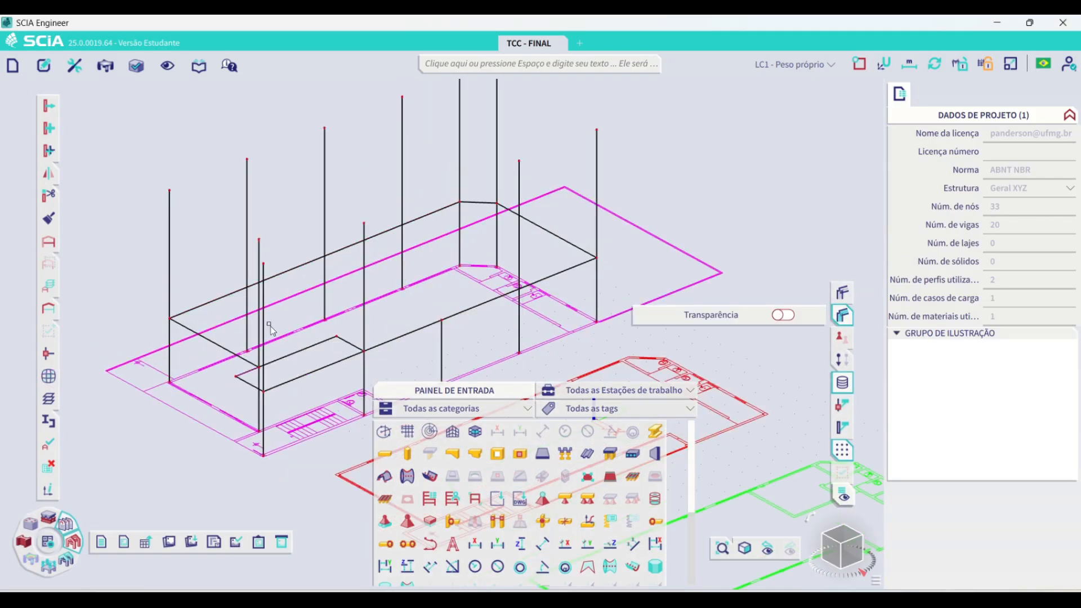
Measure the spacing between two adjacent column bases on the magenta floor plan with Info coordenadas
{"action": "scroll", "coordinate": [287, 321], "scroll_direction": "up", "scroll_amount": 2}
{"action": "right_click", "coordinate": [300, 297]}
{"action": "left_click", "coordinate": [341, 332]}
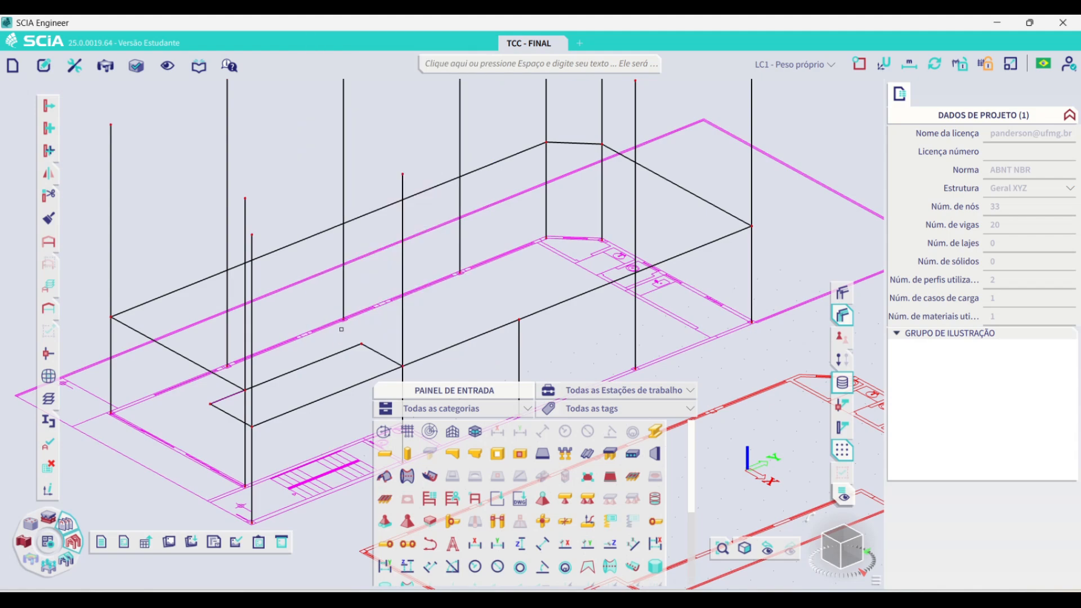
{"action": "scroll", "coordinate": [242, 370], "scroll_direction": "up", "scroll_amount": 3}
{"action": "scroll", "coordinate": [373, 334], "scroll_direction": "down", "scroll_amount": 1}
{"action": "key", "text": "Escape"}
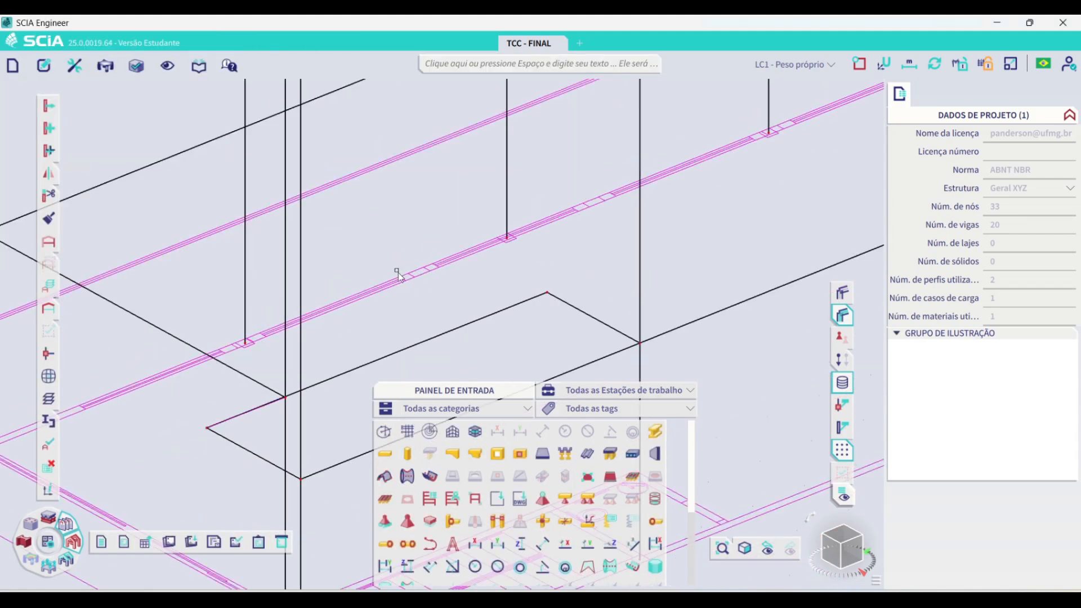
{"action": "scroll", "coordinate": [399, 276], "scroll_direction": "down", "scroll_amount": 3}
{"action": "right_click", "coordinate": [489, 276]}
{"action": "left_click", "coordinate": [530, 550]}
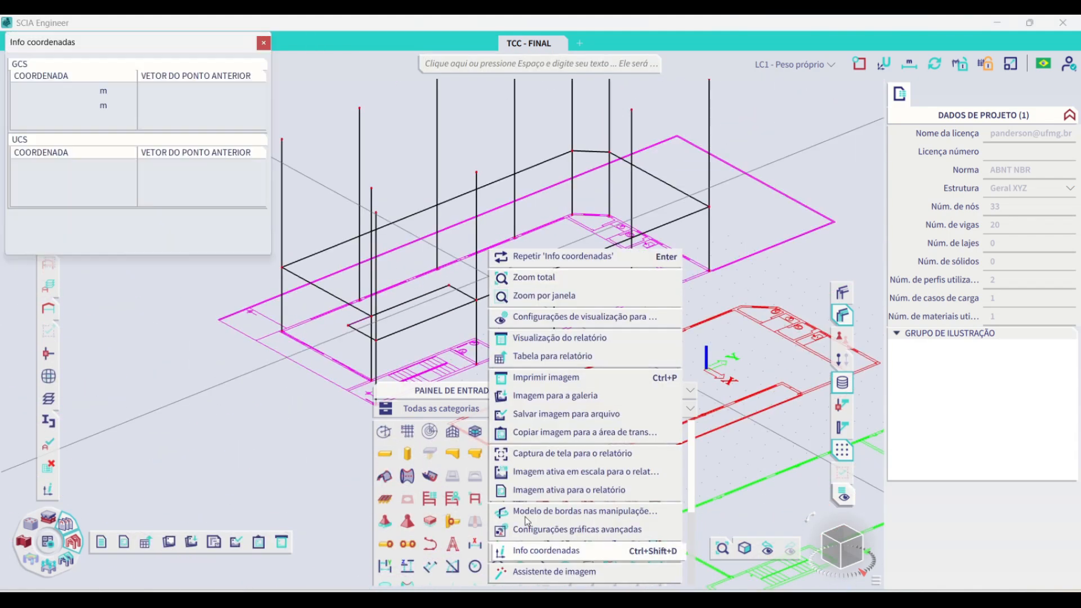
{"action": "scroll", "coordinate": [254, 303], "scroll_direction": "up", "scroll_amount": 5}
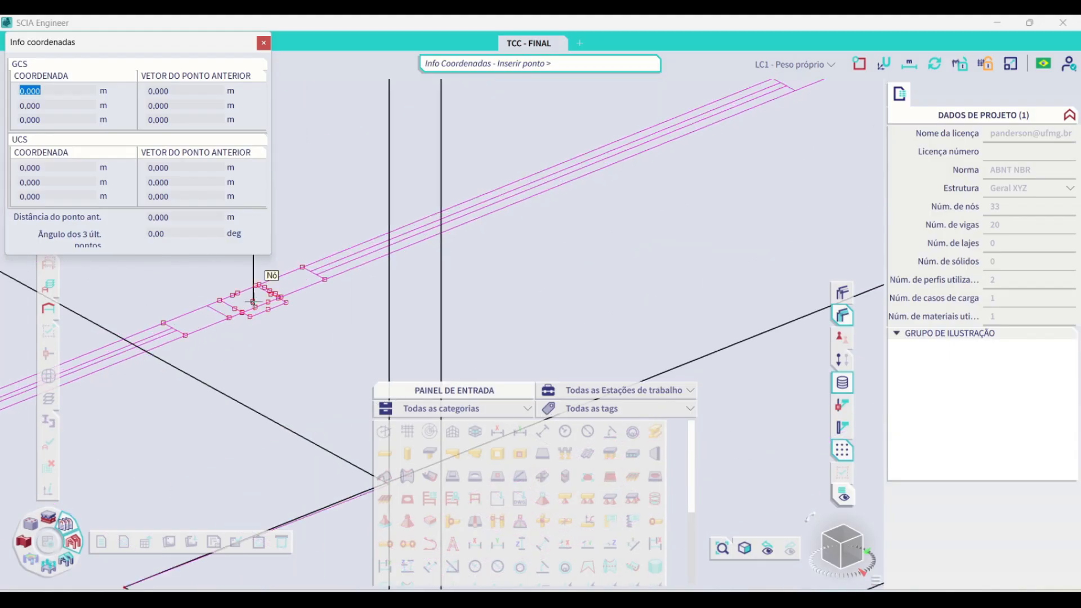
{"action": "left_click", "coordinate": [254, 302]}
{"action": "scroll", "coordinate": [516, 257], "scroll_direction": "up", "scroll_amount": 3}
{"action": "left_click", "coordinate": [516, 257]}
{"action": "double_click", "coordinate": [150, 105]}
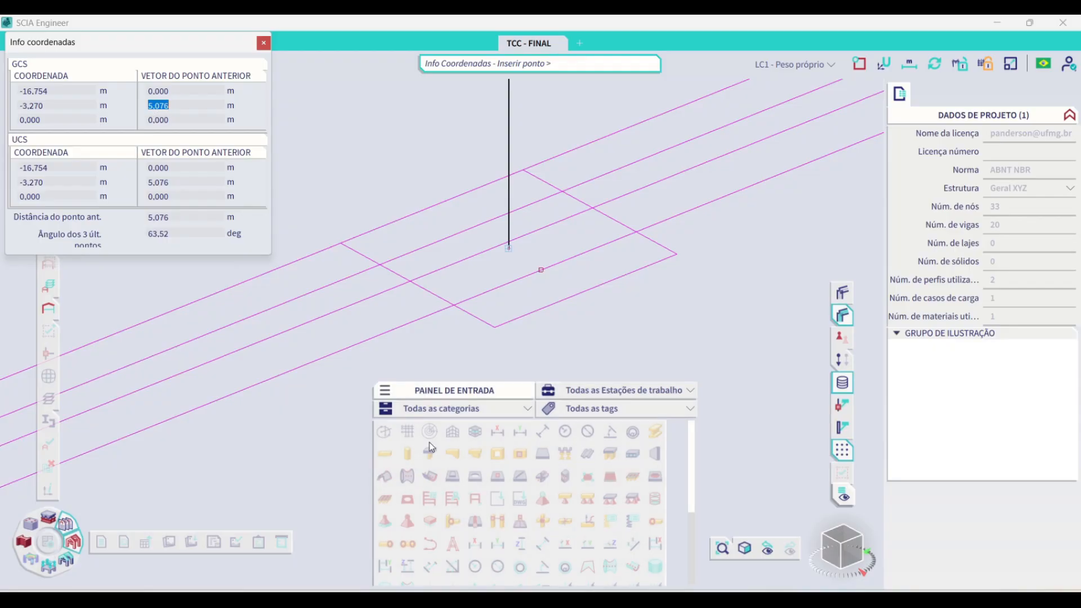
Switch to the Windows calculator and divide the 5076 mm column spacing by 2
{"action": "left_click", "coordinate": [564, 321]}
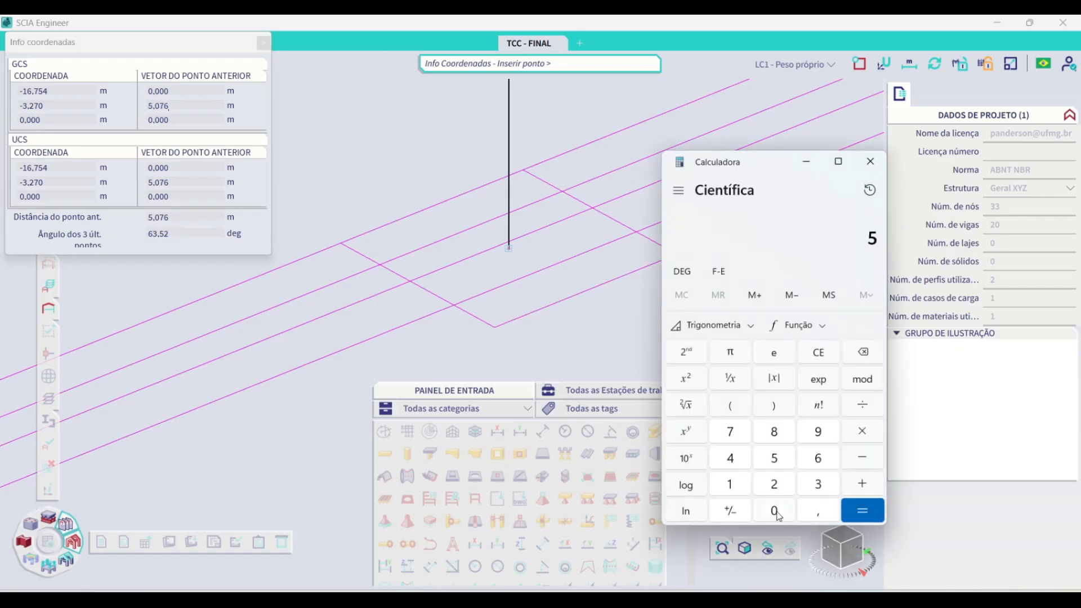
{"action": "left_click", "coordinate": [774, 511]}
{"action": "left_click", "coordinate": [730, 431]}
{"action": "left_click", "coordinate": [818, 458]}
{"action": "left_click", "coordinate": [863, 405]}
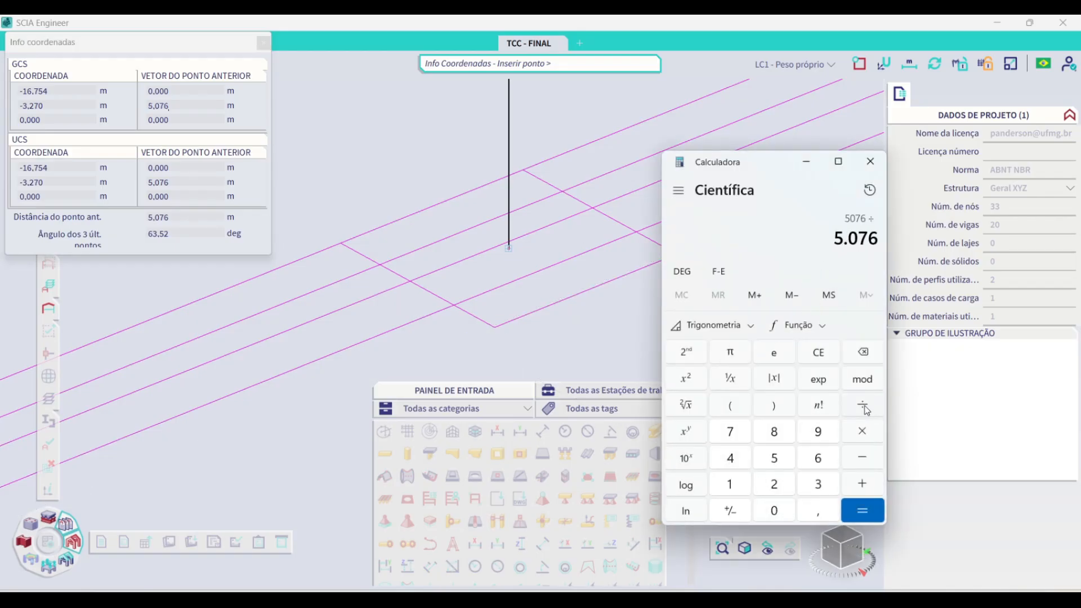
{"action": "left_click", "coordinate": [779, 493]}
{"action": "left_click", "coordinate": [862, 510]}
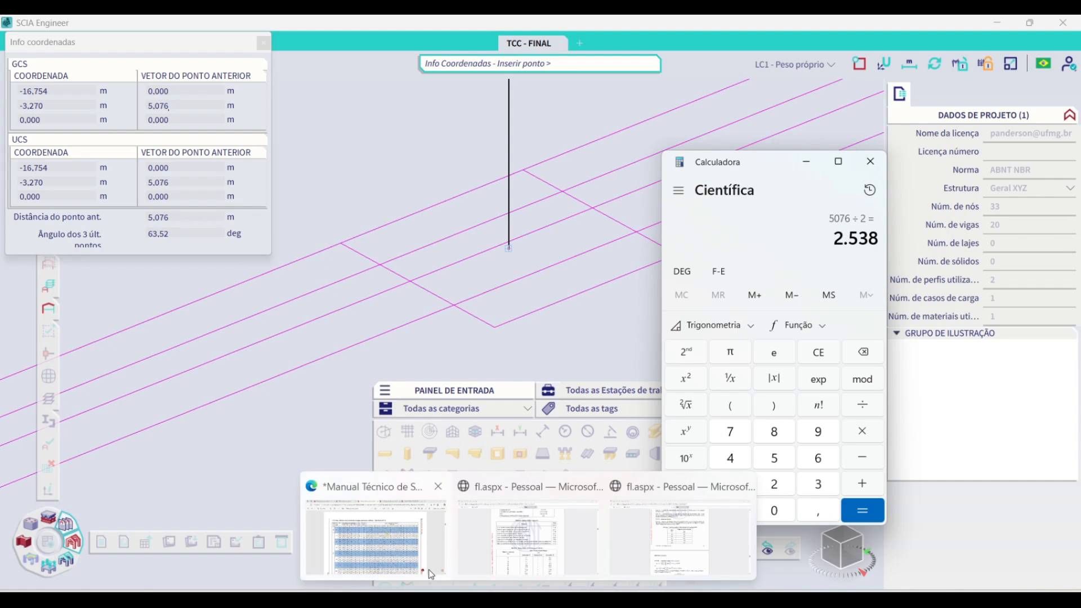
Compare the halved column spacing with the MF 75 table's 2.600 mm span, returning to SCIA Engineer to inspect the column bays
{"action": "left_click", "coordinate": [428, 569]}
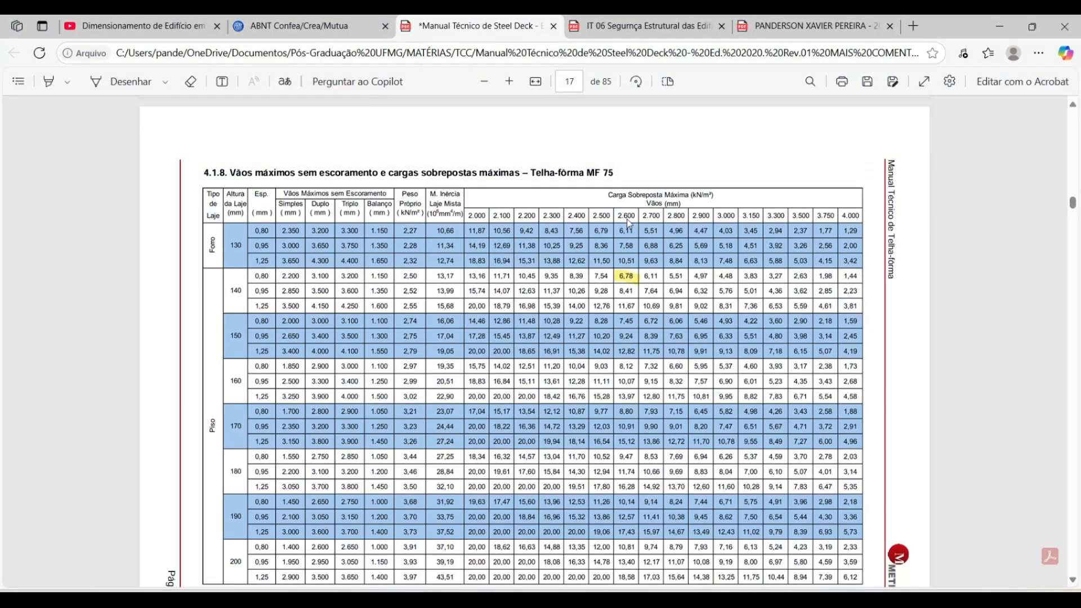
{"action": "left_click", "coordinate": [718, 599]}
{"action": "scroll", "coordinate": [540, 330], "scroll_direction": "down", "scroll_amount": 10}
{"action": "scroll", "coordinate": [509, 234], "scroll_direction": "down", "scroll_amount": 5}
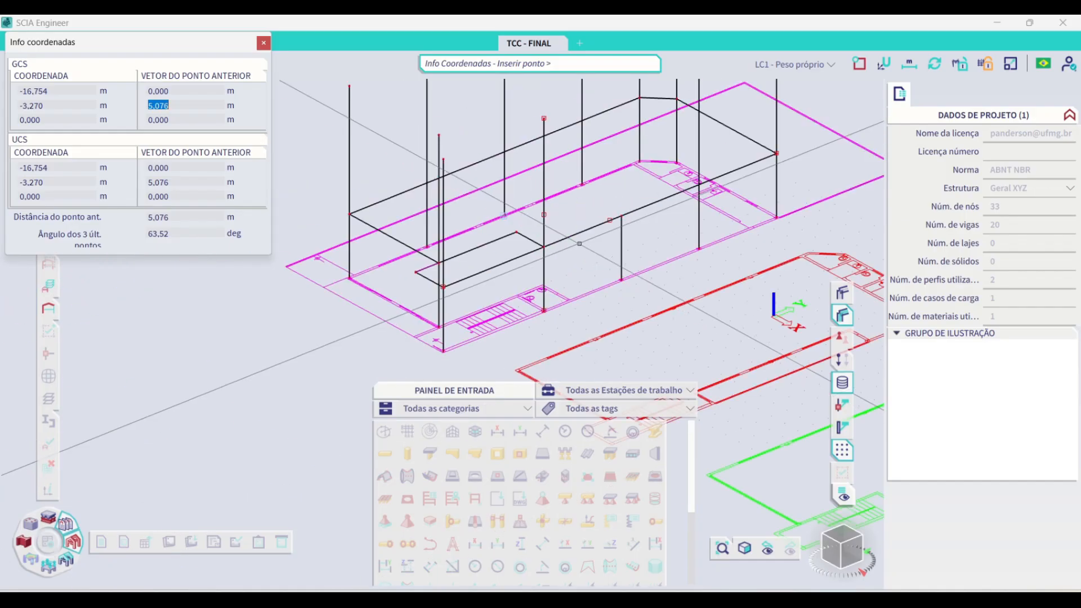
{"action": "right_click_drag", "start_coordinate": [586, 265], "coordinate": [564, 263], "text": "ctrl"}
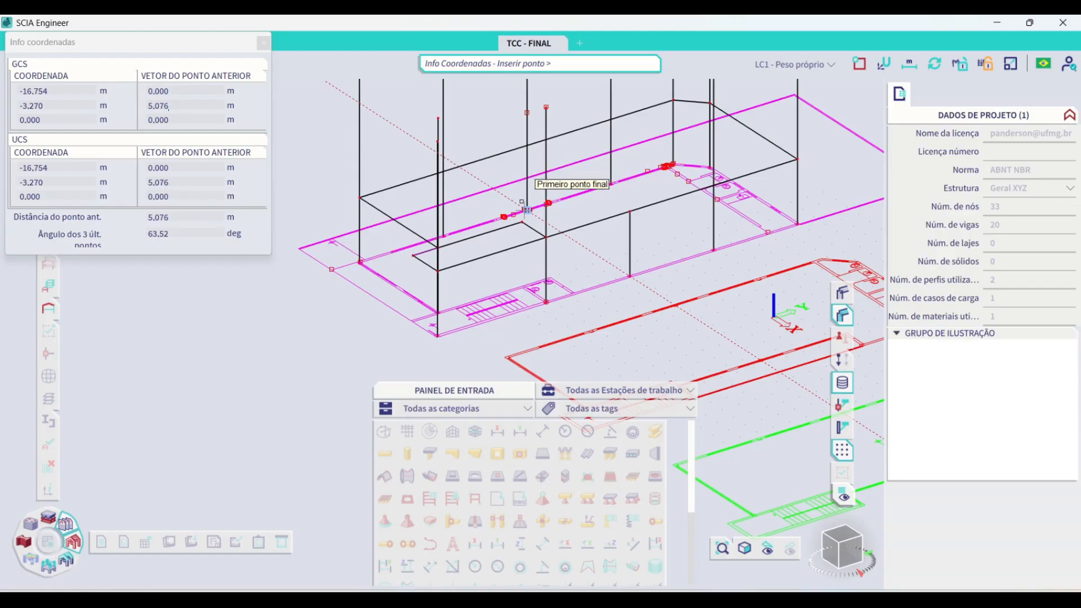
{"action": "scroll", "coordinate": [454, 220], "scroll_direction": "up", "scroll_amount": 3}
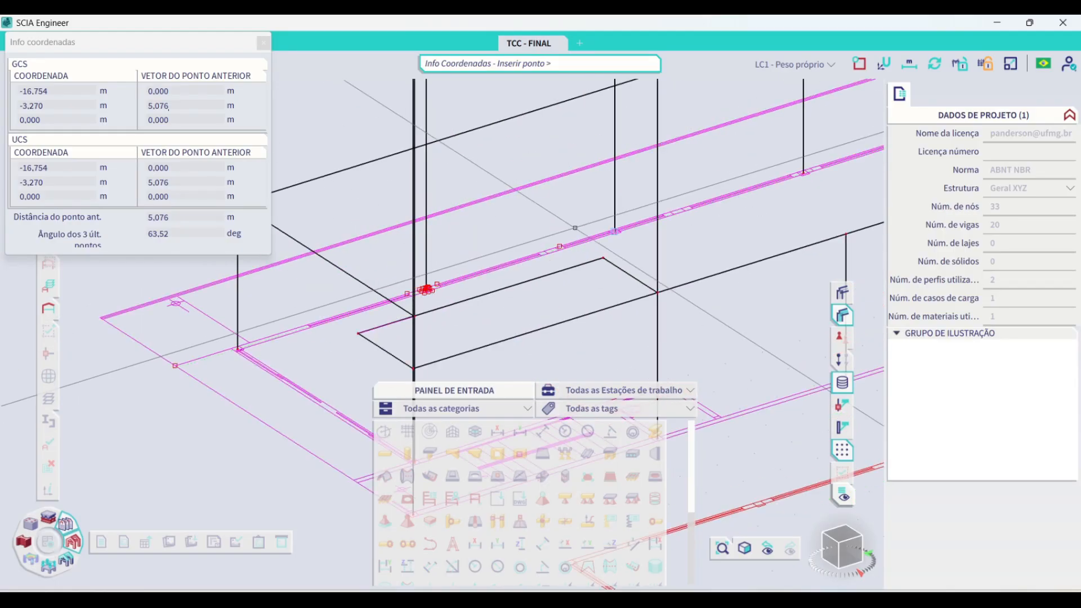
Cross-check the MF 75 table in the steel deck manual against the frame layout in SCIA Engineer
{"action": "key", "text": "alt+Tab"}
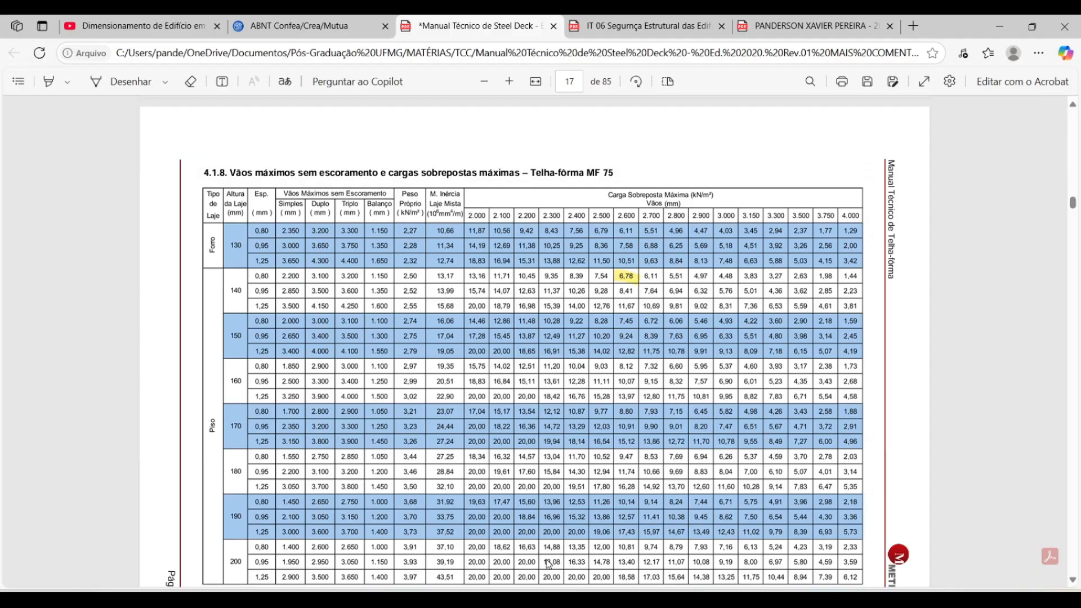
{"action": "left_click", "coordinate": [541, 600]}
{"action": "scroll", "coordinate": [428, 258], "scroll_direction": "down", "scroll_amount": 3}
{"action": "scroll", "coordinate": [457, 248], "scroll_direction": "up", "scroll_amount": 2}
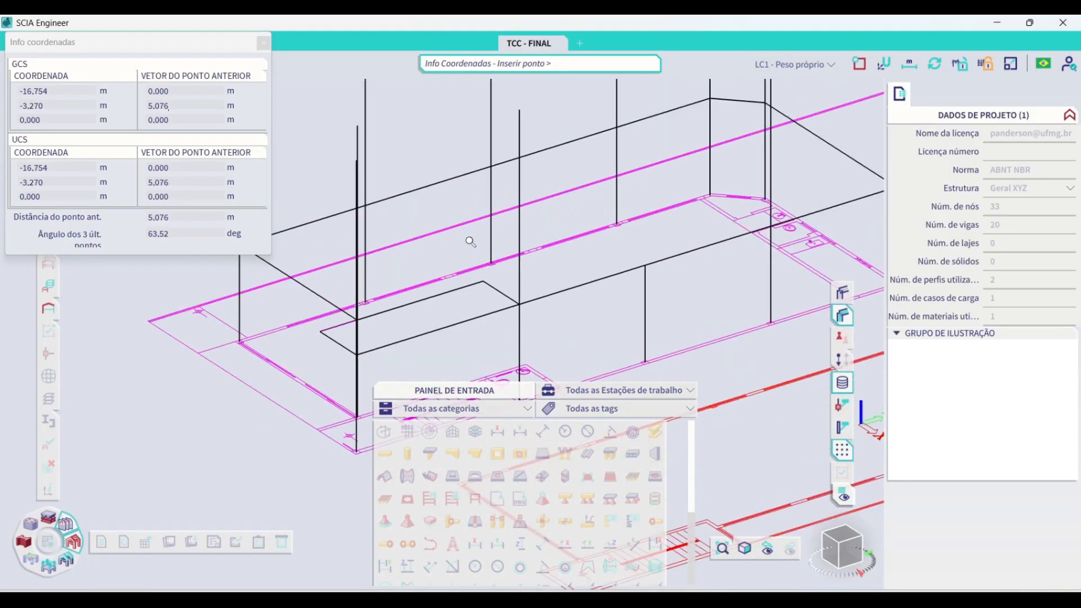
{"action": "scroll", "coordinate": [464, 222], "scroll_direction": "down", "scroll_amount": 2}
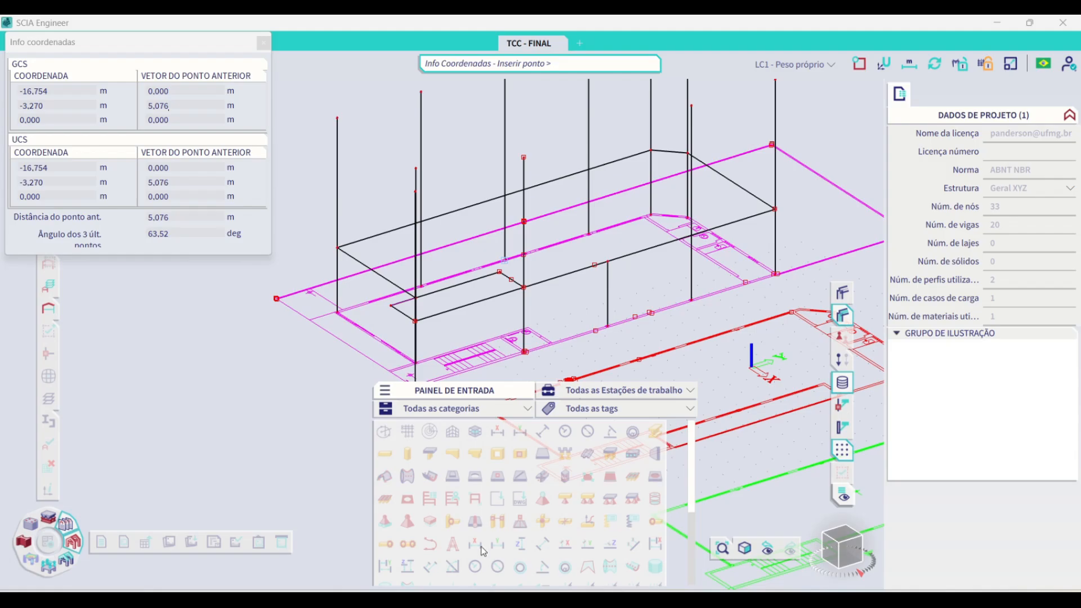
{"action": "mouse_move", "coordinate": [541, 601]}
{"action": "left_click", "coordinate": [386, 537]}
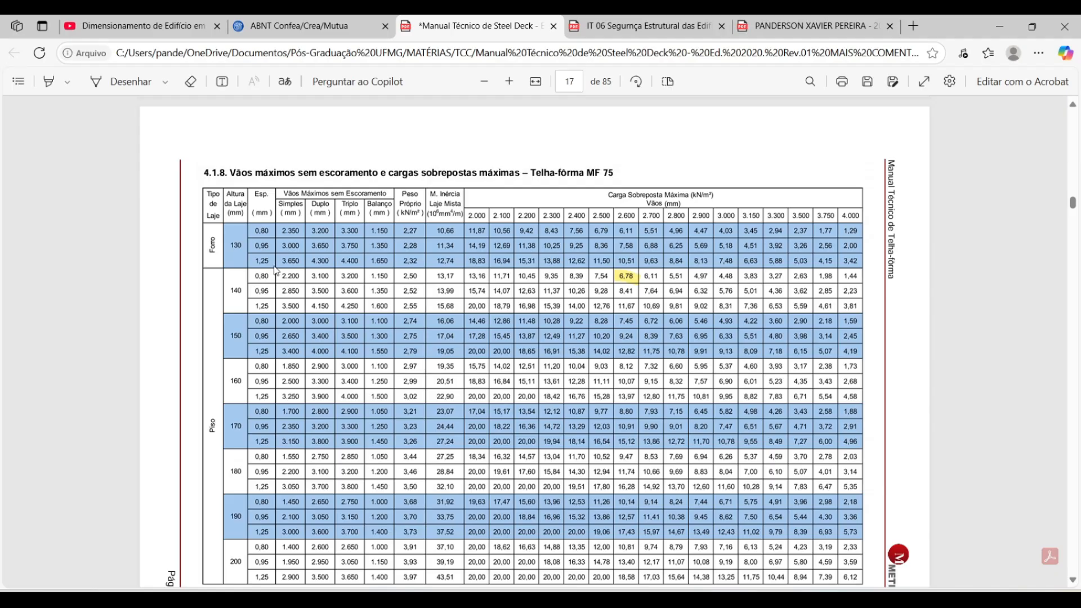
Open the ABNT NBR 14323:2013 window, view its title page and return to Tabela C.1 on page 55
{"action": "left_click", "coordinate": [530, 601]}
{"action": "left_click", "coordinate": [533, 544]}
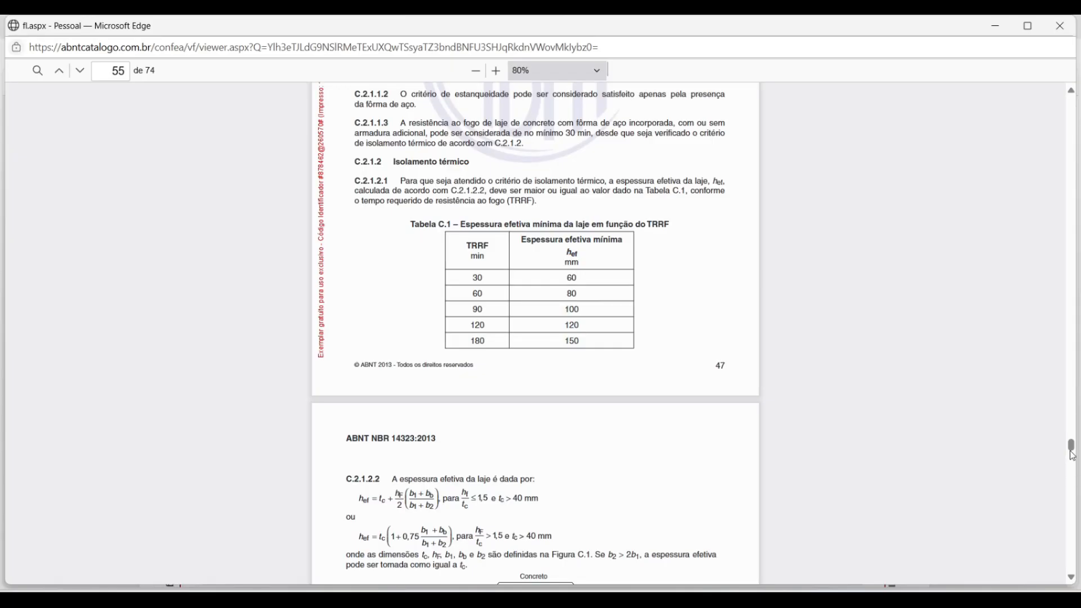
{"action": "left_click_drag", "start_coordinate": [1073, 450], "coordinate": [1072, 104]}
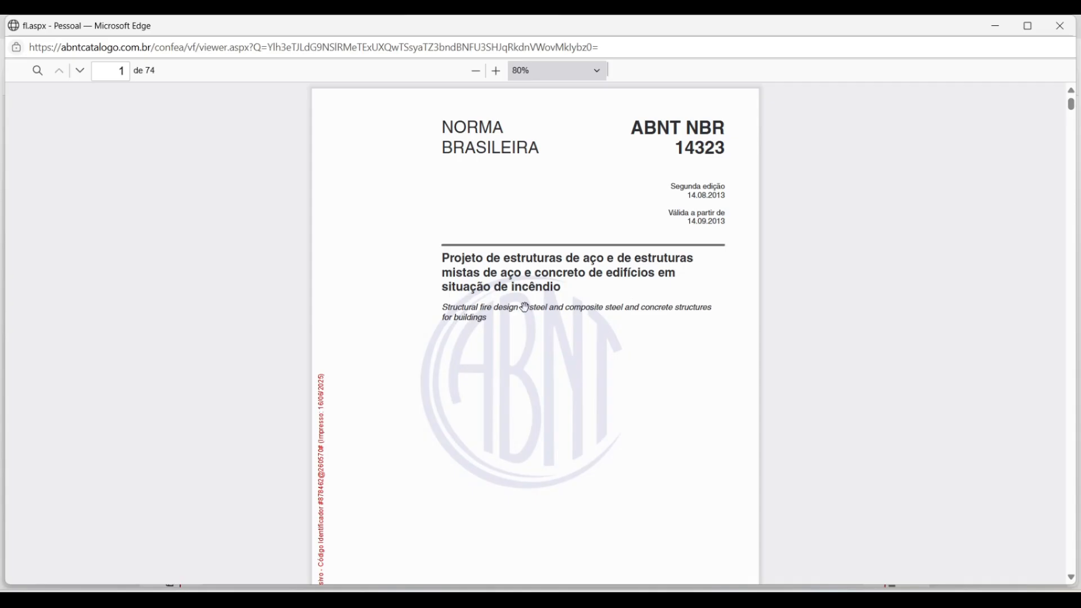
{"action": "left_click_drag", "start_coordinate": [1071, 104], "coordinate": [1073, 438]}
{"action": "scroll", "coordinate": [596, 299], "scroll_direction": "down", "scroll_amount": 10}
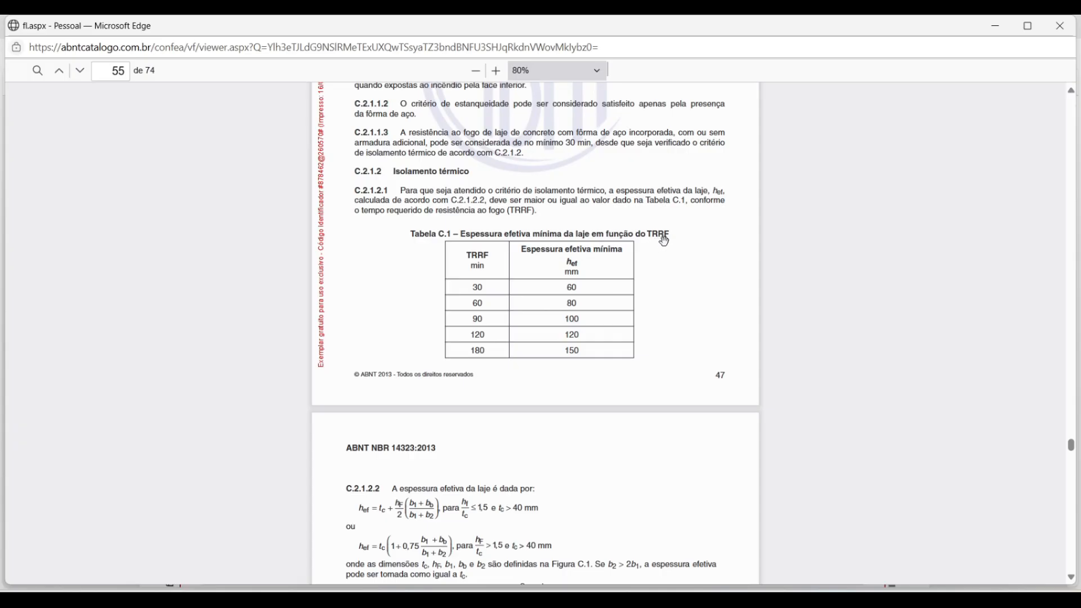
Examine Tabela C.1's minimum effective slab thickness by TRRF and the effective thickness formulas in C.2.1.2.2
{"action": "scroll", "coordinate": [563, 225], "scroll_direction": "down", "scroll_amount": 3}
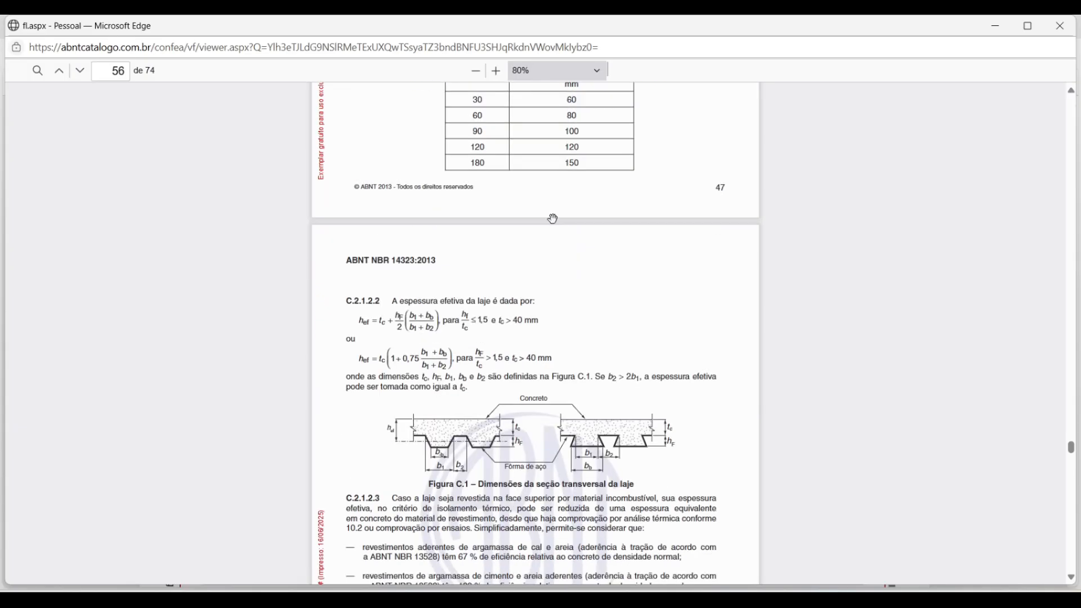
{"action": "scroll", "coordinate": [555, 222], "scroll_direction": "up", "scroll_amount": 3}
{"action": "scroll", "coordinate": [529, 328], "scroll_direction": "down", "scroll_amount": 3}
{"action": "scroll", "coordinate": [552, 277], "scroll_direction": "up", "scroll_amount": 3}
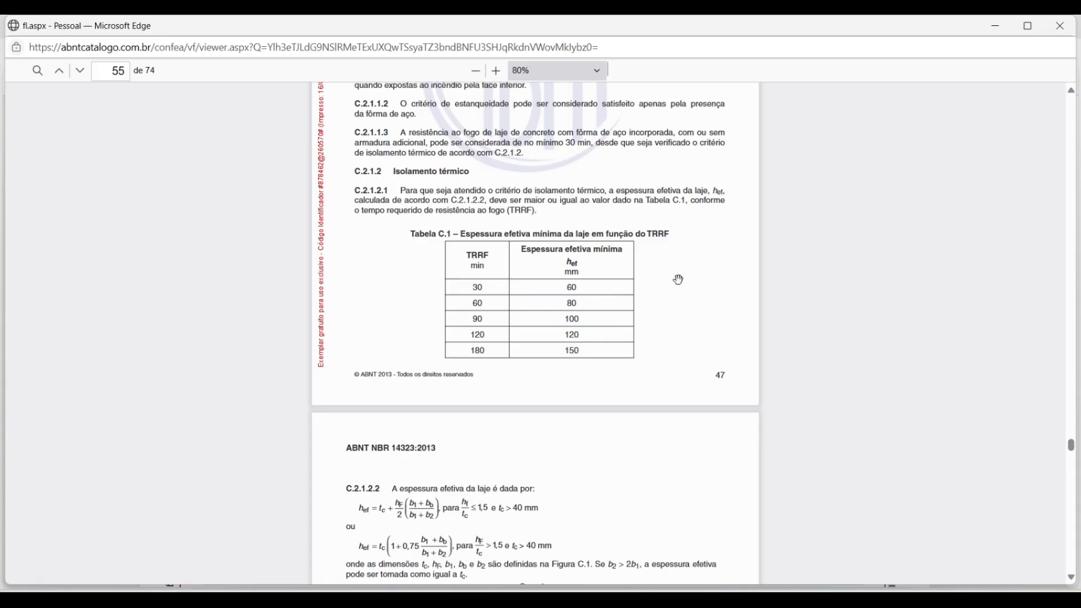
Open the IT 06 fire safety document and locate the Comercial occupancy and the Edificação Baixa height classes in Tabela A
{"action": "mouse_move", "coordinate": [508, 548]}
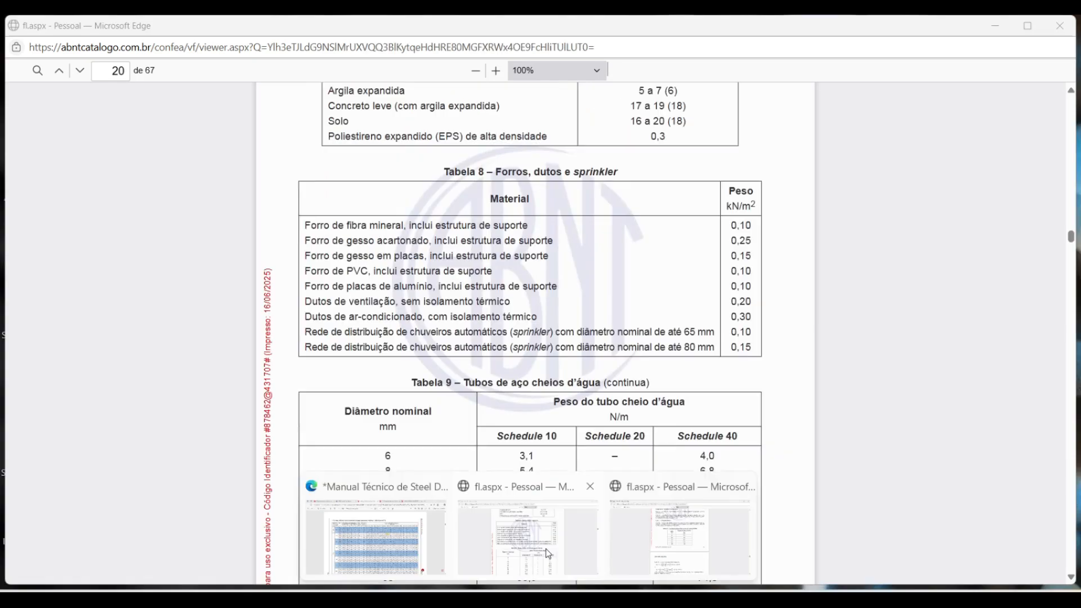
{"action": "left_click", "coordinate": [549, 549]}
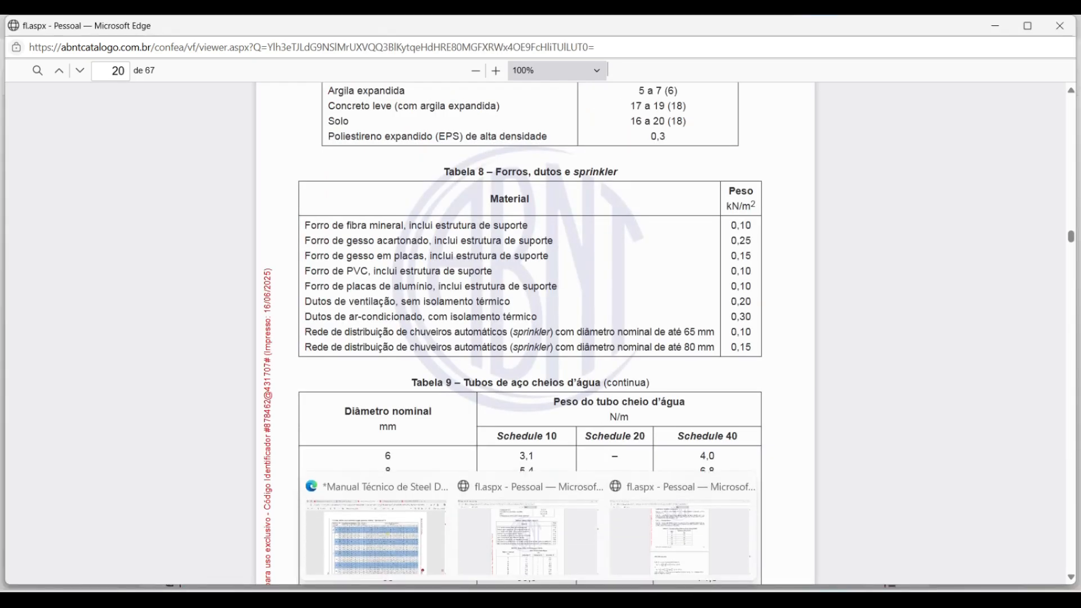
{"action": "left_click", "coordinate": [397, 543]}
{"action": "left_click", "coordinate": [656, 28]}
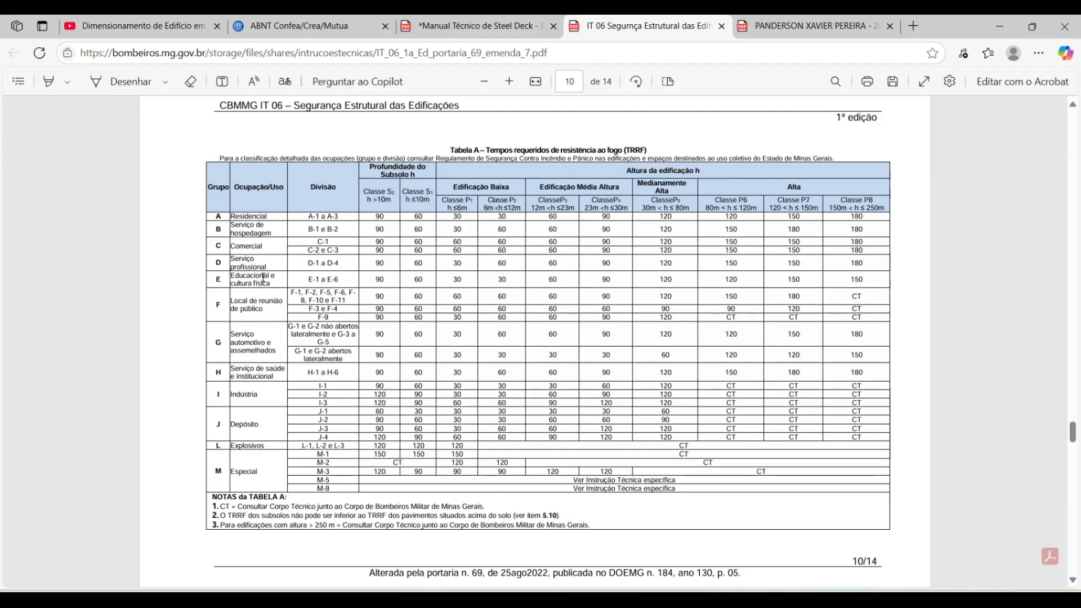
{"action": "left_click_drag", "start_coordinate": [231, 247], "coordinate": [262, 246]}
{"action": "left_click", "coordinate": [233, 247]}
{"action": "left_click", "coordinate": [265, 248]}
{"action": "left_click_drag", "start_coordinate": [453, 187], "coordinate": [491, 209]}
{"action": "double_click", "coordinate": [509, 209]}
Switch to AutoCAD and check the building's height in section Corte AA of the Arquitetura TCC drawing
{"action": "key", "text": "alt+Tab"}
{"action": "key", "text": "alt+Tab"}
{"action": "key", "text": "alt+Tab"}
{"action": "scroll", "coordinate": [397, 331], "scroll_direction": "down", "scroll_amount": 5}
{"action": "scroll", "coordinate": [396, 332], "scroll_direction": "up", "scroll_amount": 5}
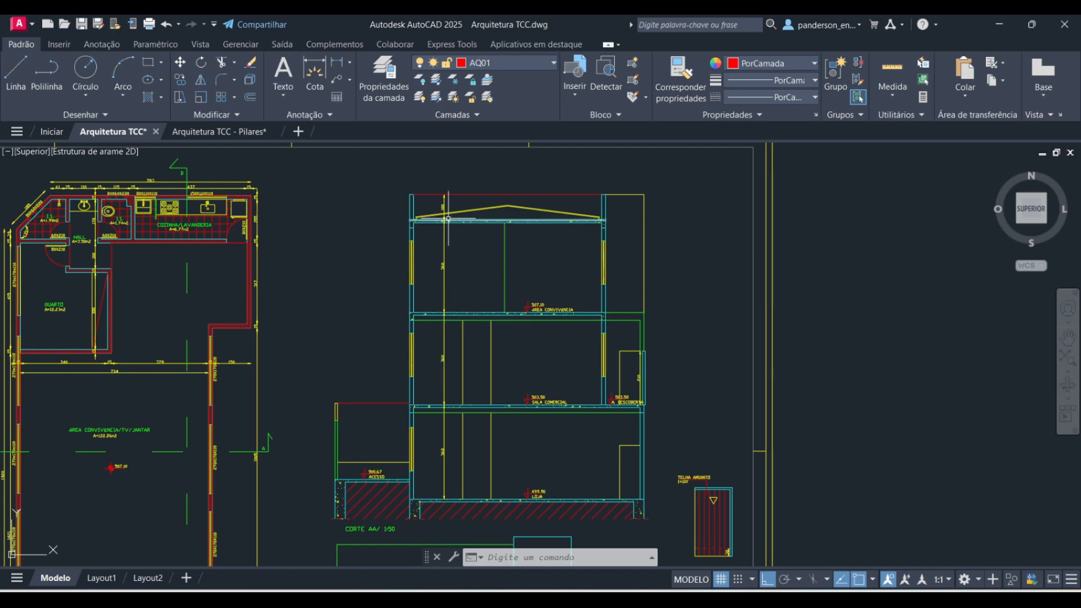
{"action": "mouse_move", "coordinate": [529, 599]}
{"action": "mouse_move", "coordinate": [417, 551]}
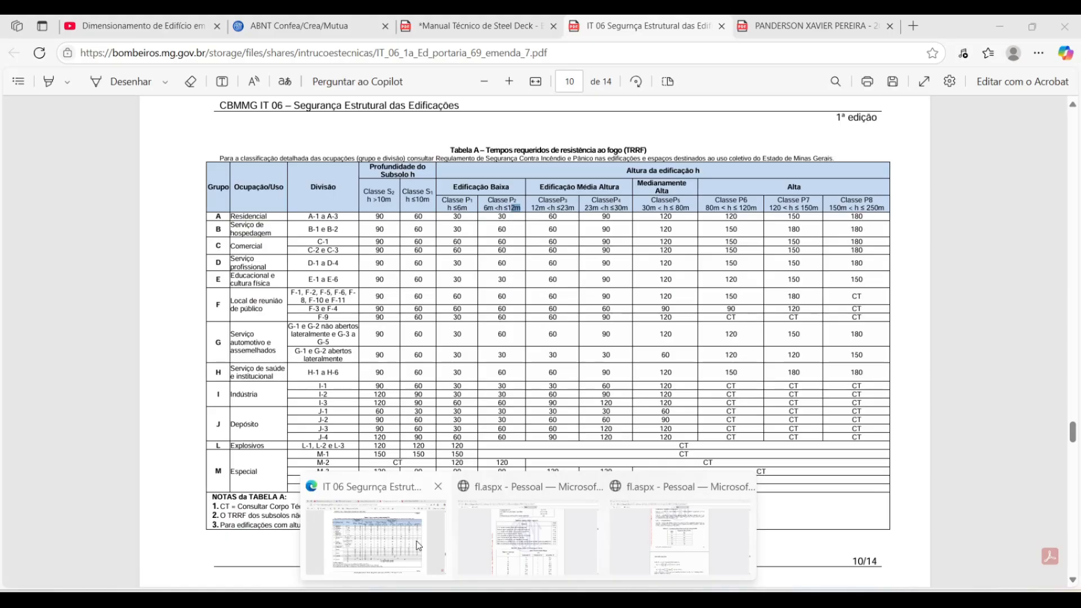
Return to IT 06 Tabela A and read the TRRF for Comercial occupancy in height Classe P2
{"action": "left_click", "coordinate": [418, 546]}
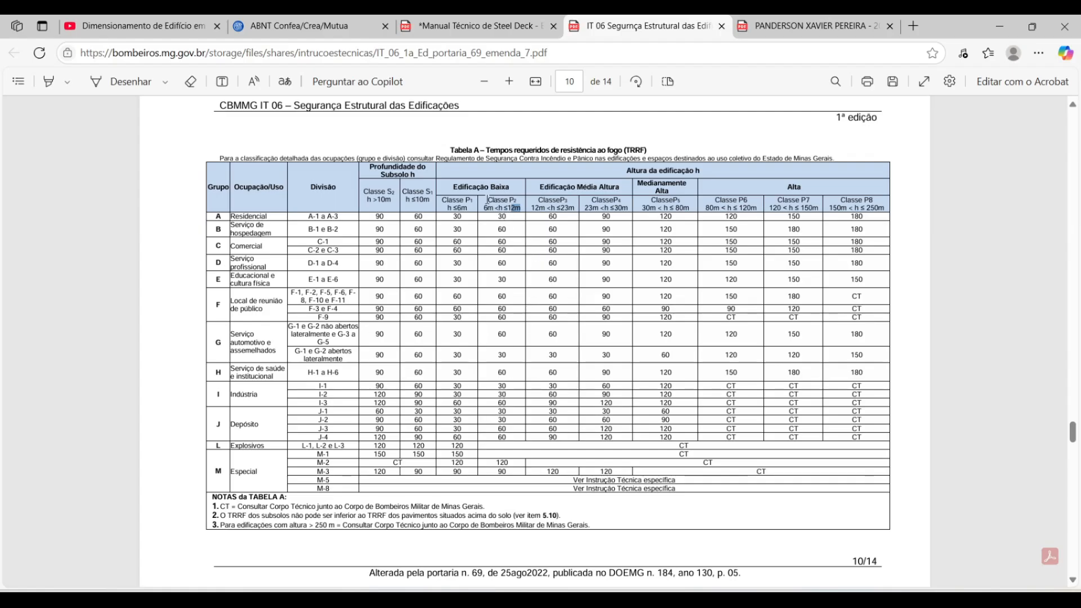
{"action": "left_click_drag", "start_coordinate": [489, 198], "coordinate": [519, 209]}
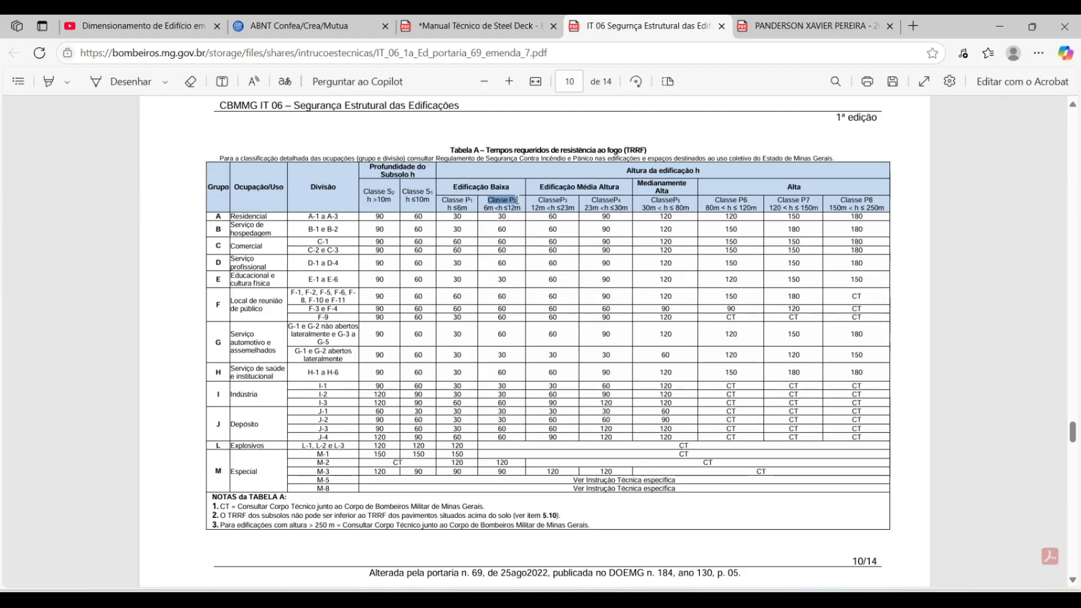
{"action": "left_click_drag", "start_coordinate": [231, 243], "coordinate": [267, 247]}
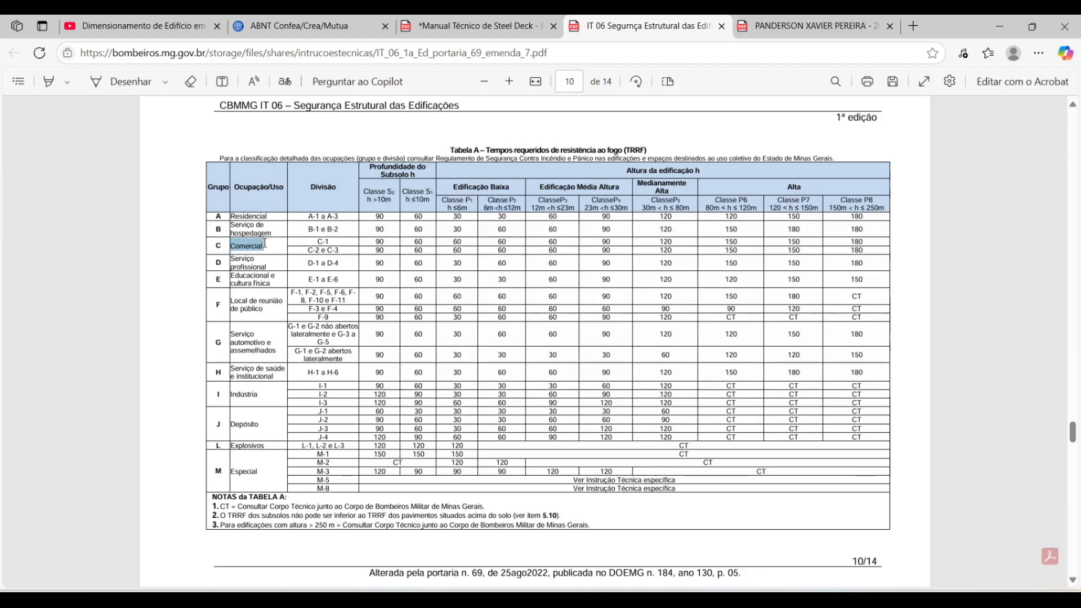
{"action": "left_click", "coordinate": [499, 244]}
{"action": "left_click_drag", "start_coordinate": [495, 241], "coordinate": [509, 257]}
{"action": "left_click", "coordinate": [508, 252]}
{"action": "left_click_drag", "start_coordinate": [507, 251], "coordinate": [503, 241]}
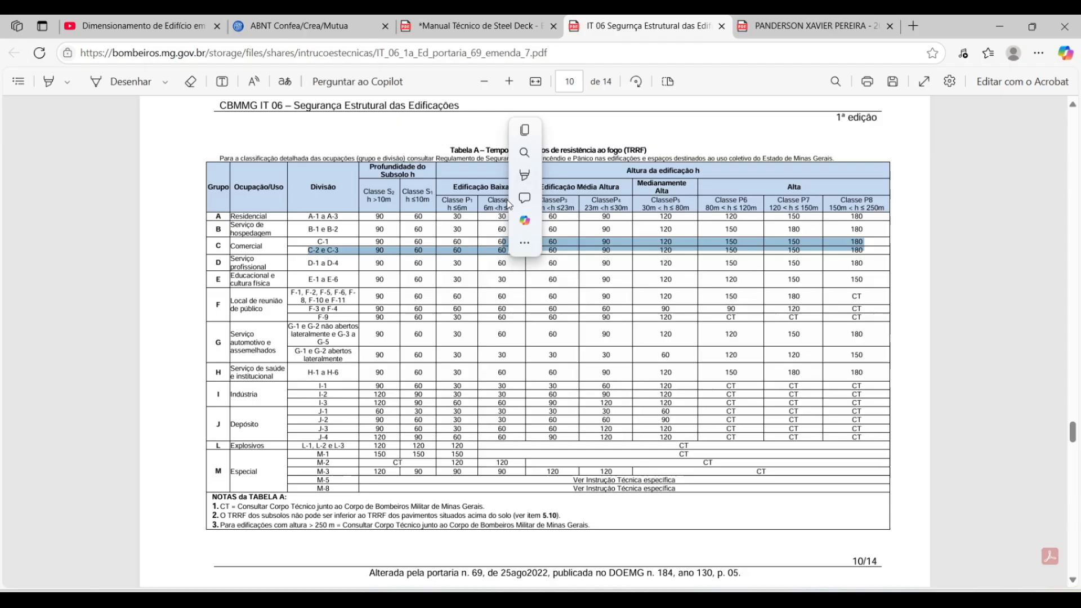
Switch to NBR 14323 and examine Tabela C.1's minimum thickness for a 60 min TRRF, the C.2.1.2.2 formulas and Figura C.1's dimensions
{"action": "left_click", "coordinate": [529, 598]}
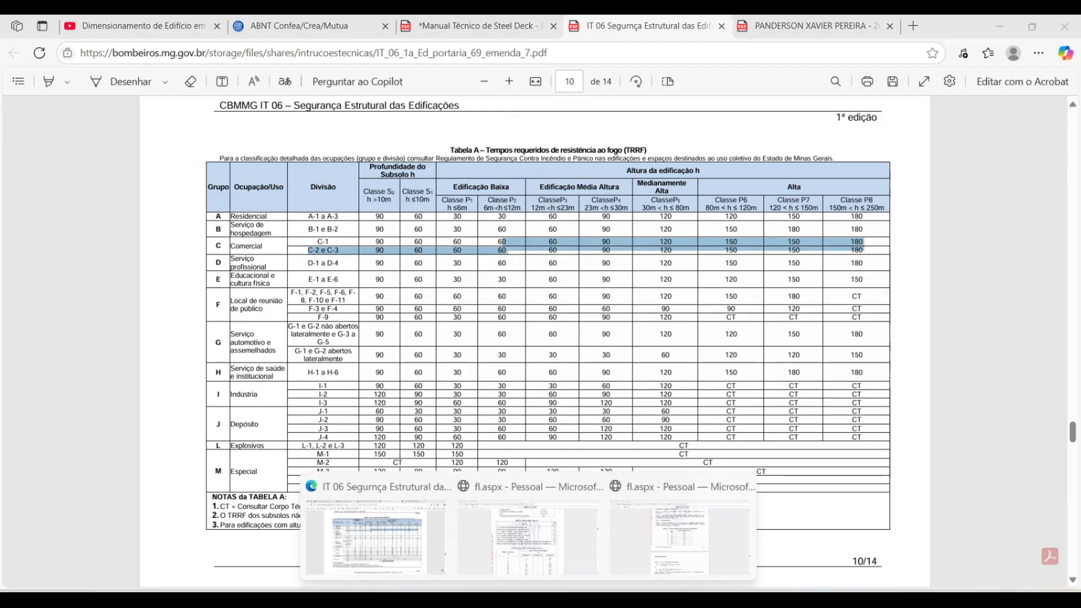
{"action": "mouse_move", "coordinate": [651, 547]}
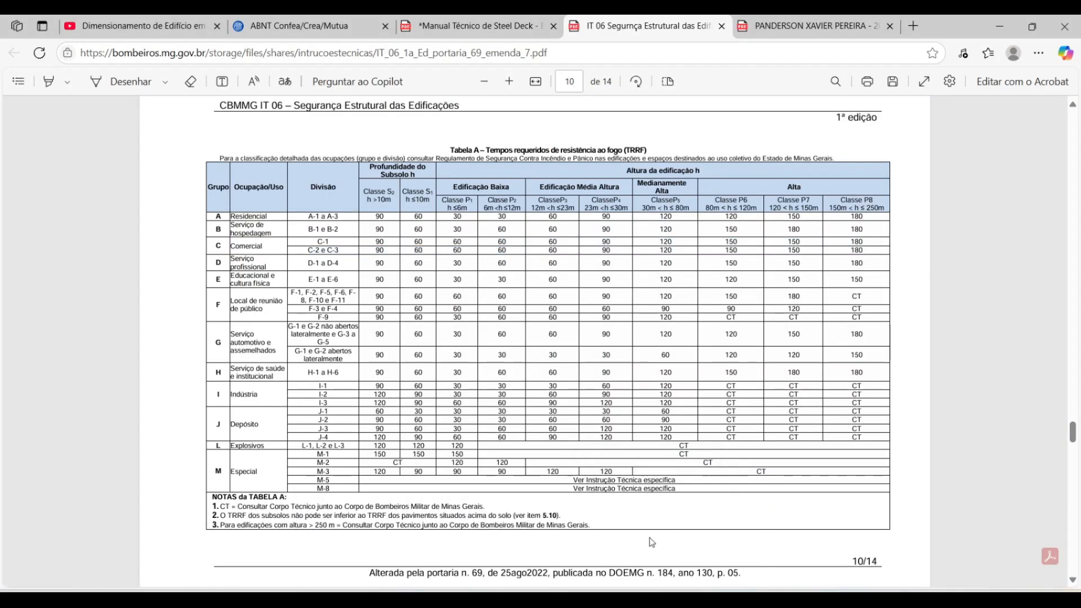
{"action": "left_click", "coordinate": [658, 543]}
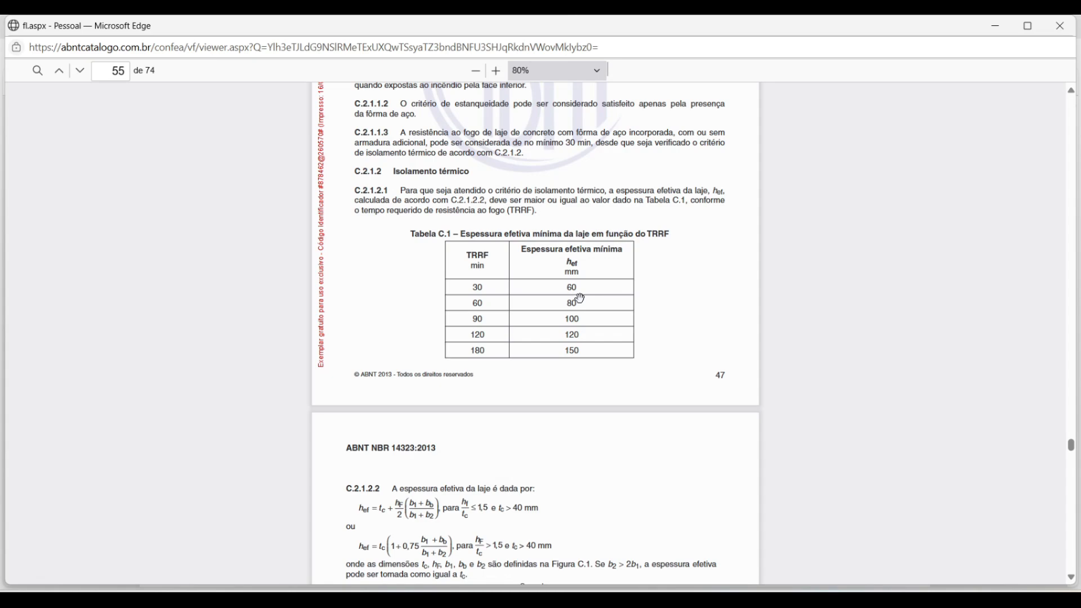
{"action": "scroll", "coordinate": [580, 265], "scroll_direction": "down", "scroll_amount": 6}
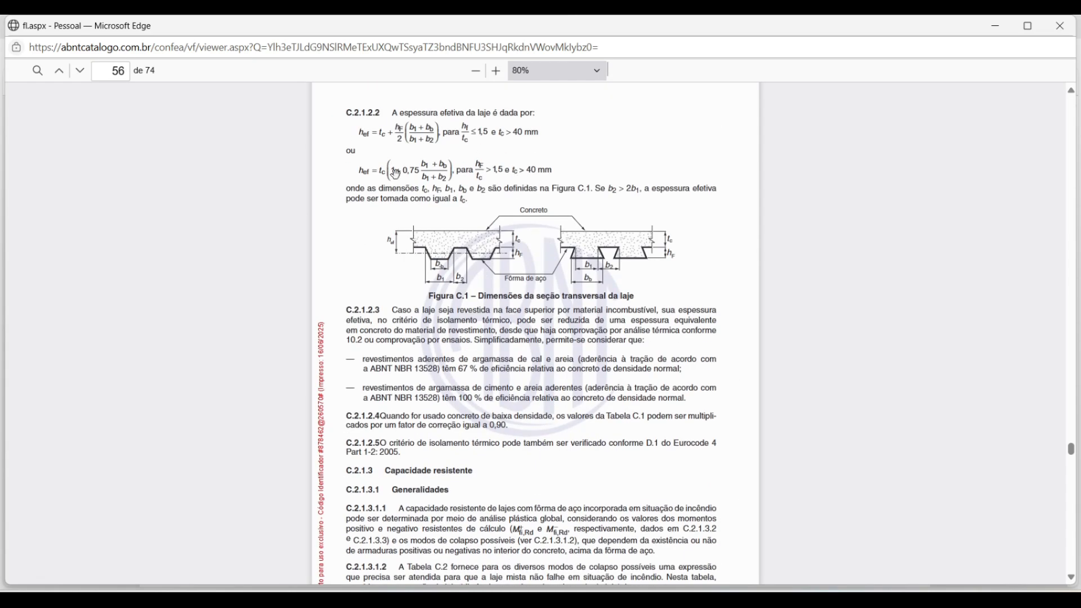
{"action": "left_click", "coordinate": [496, 71]}
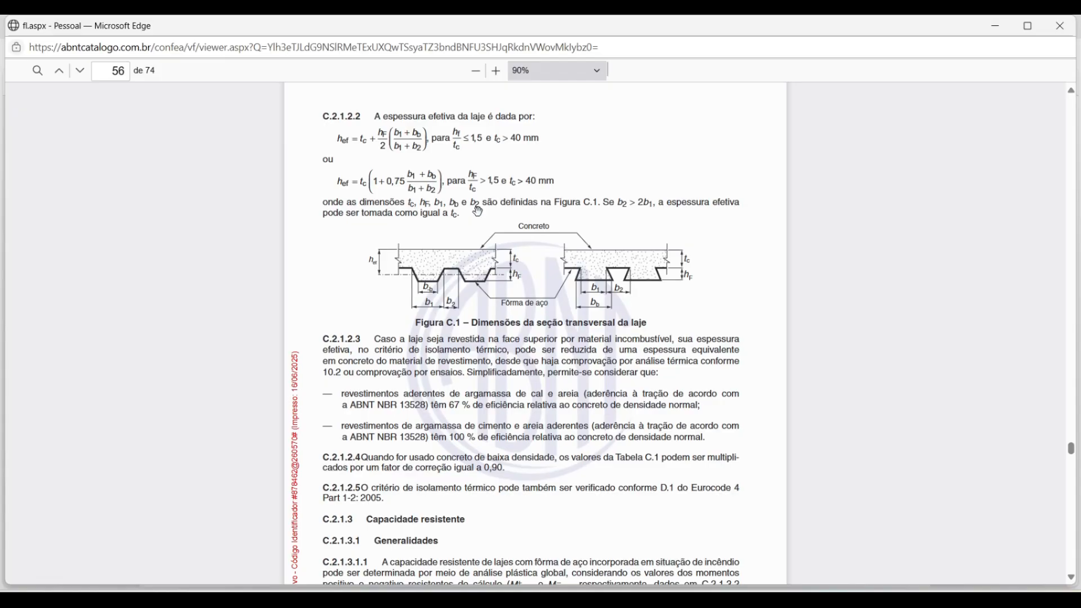
{"action": "scroll", "coordinate": [457, 149], "scroll_direction": "up", "scroll_amount": 3}
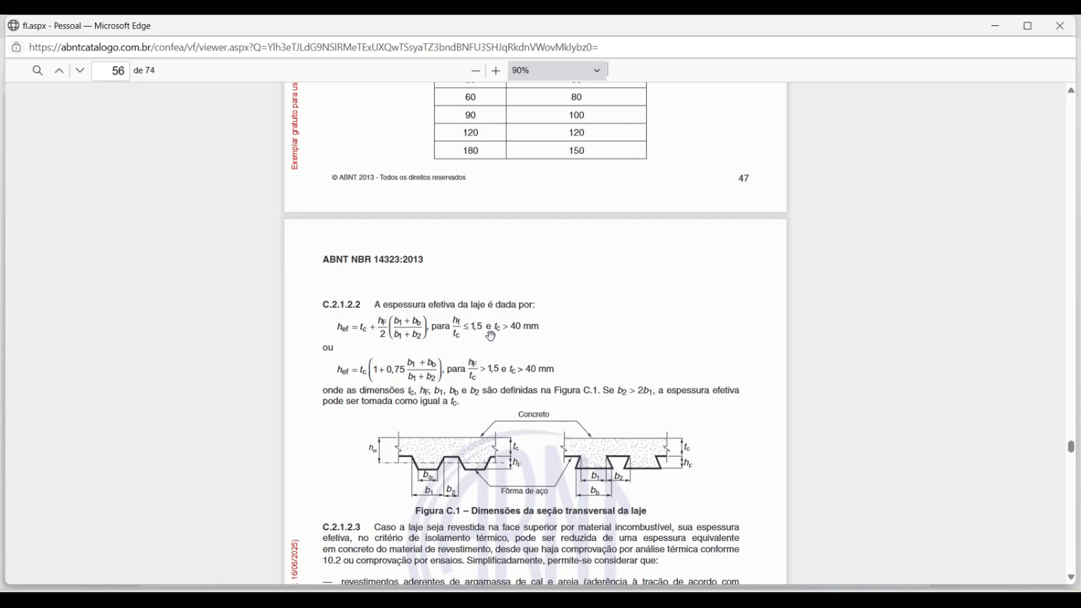
{"action": "scroll", "coordinate": [495, 339], "scroll_direction": "up", "scroll_amount": 1}
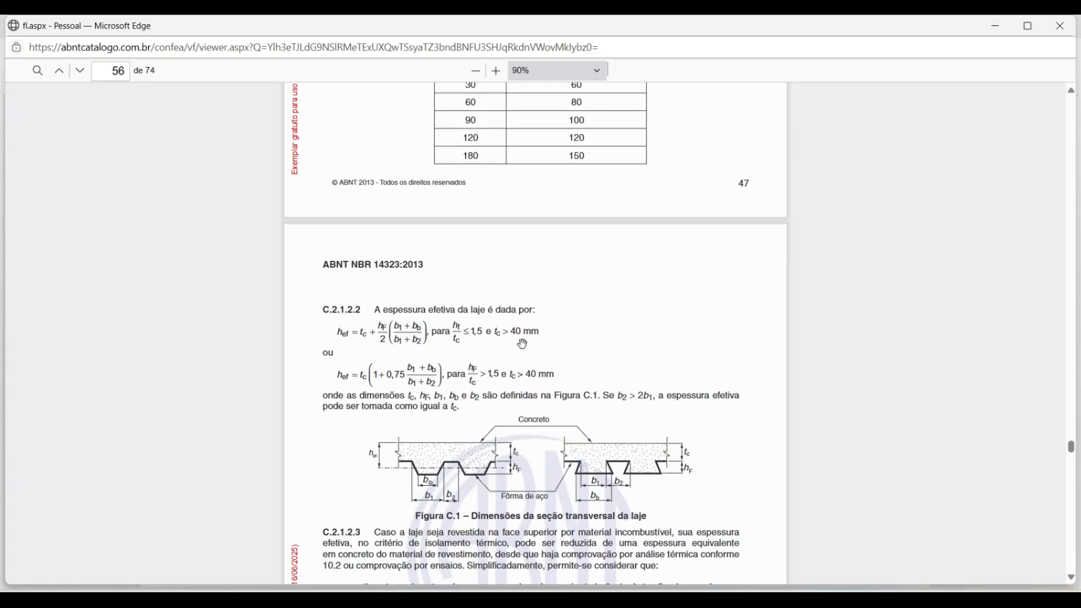
{"action": "scroll", "coordinate": [525, 336], "scroll_direction": "down", "scroll_amount": 3}
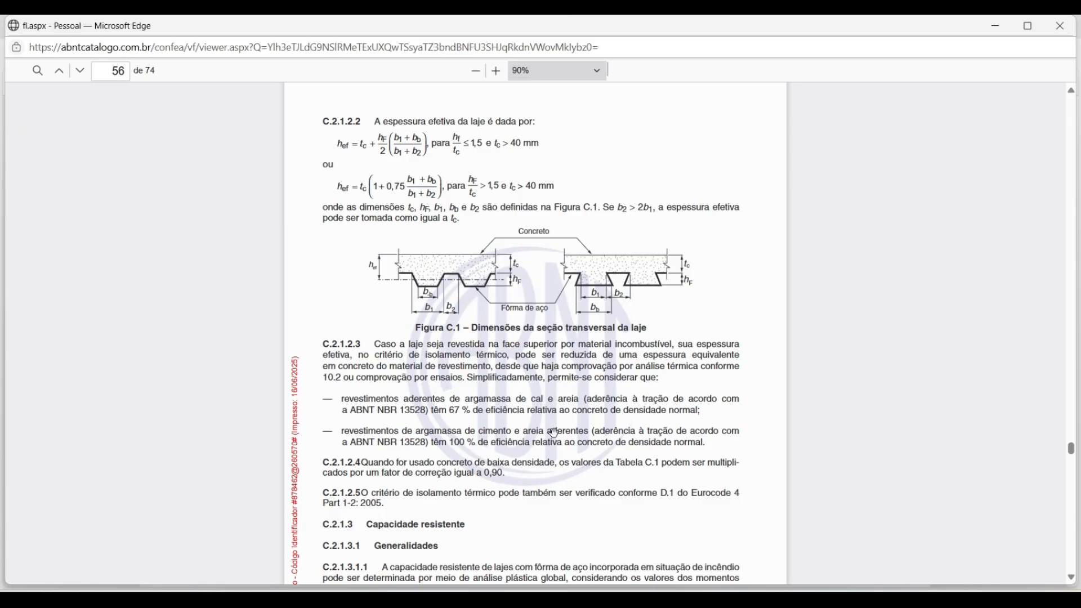
Switch to the Manual Técnico de Steel Deck, rotate its pages upright and examine the Telha-fôrma MF 75 dimensions in section 3.1.3
{"action": "mouse_move", "coordinate": [528, 598]}
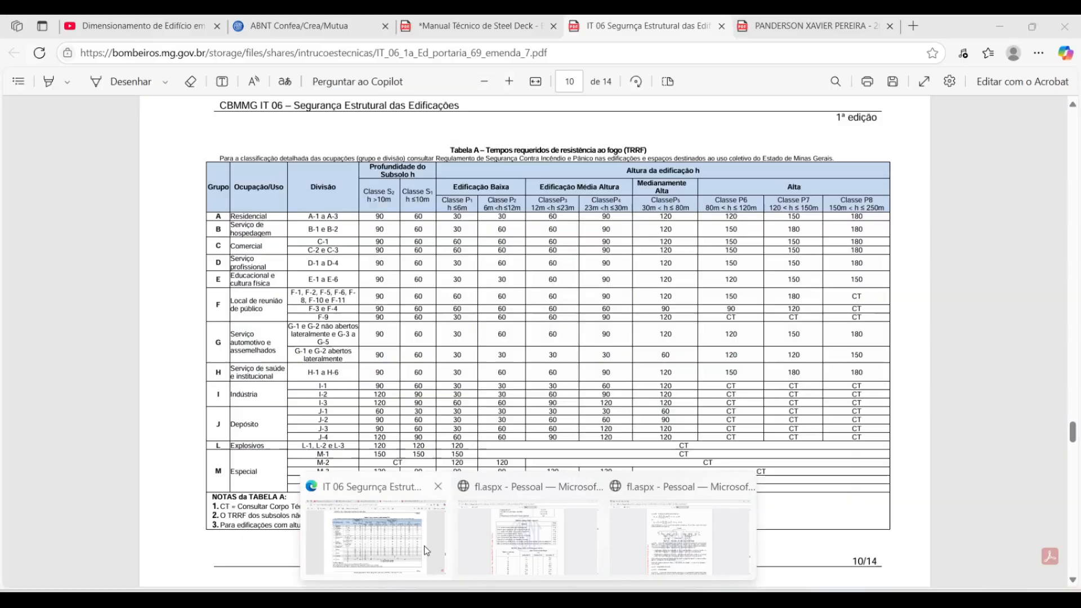
{"action": "left_click", "coordinate": [424, 546]}
{"action": "scroll", "coordinate": [591, 325], "scroll_direction": "down", "scroll_amount": 2}
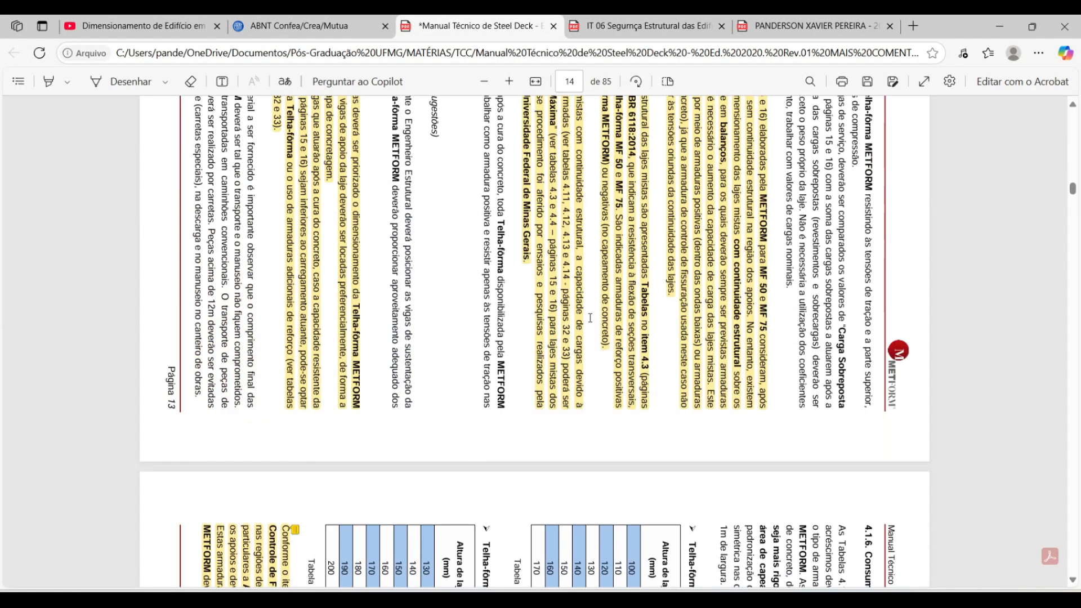
{"action": "right_click", "coordinate": [590, 325]}
{"action": "left_click", "coordinate": [704, 247]}
{"action": "scroll", "coordinate": [525, 310], "scroll_direction": "up", "scroll_amount": 15}
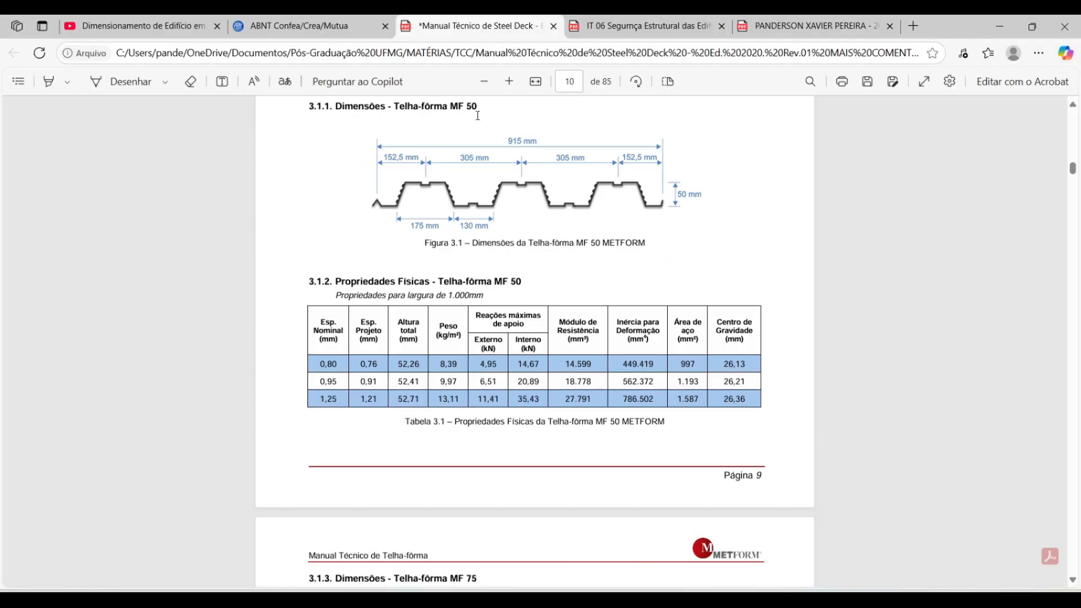
{"action": "scroll", "coordinate": [490, 220], "scroll_direction": "down", "scroll_amount": 6}
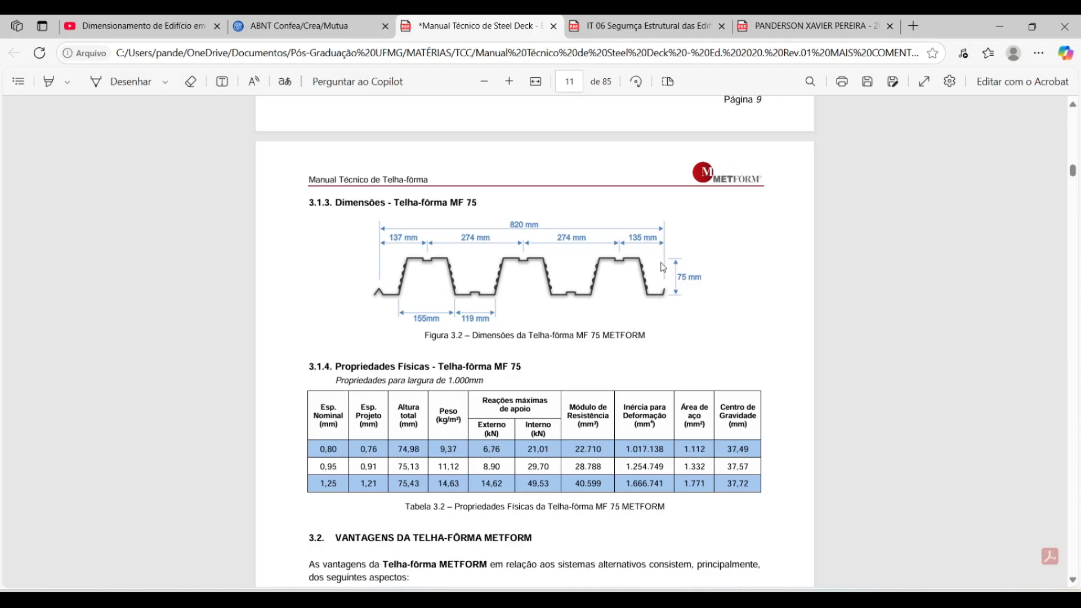
Switch to SMath Solver and check the rib height h_f in the NBR 14323 Item C.2.1.2.2 calculation
{"action": "key", "text": "alt+Tab"}
{"action": "left_click_drag", "start_coordinate": [973, 274], "coordinate": [973, 340]}
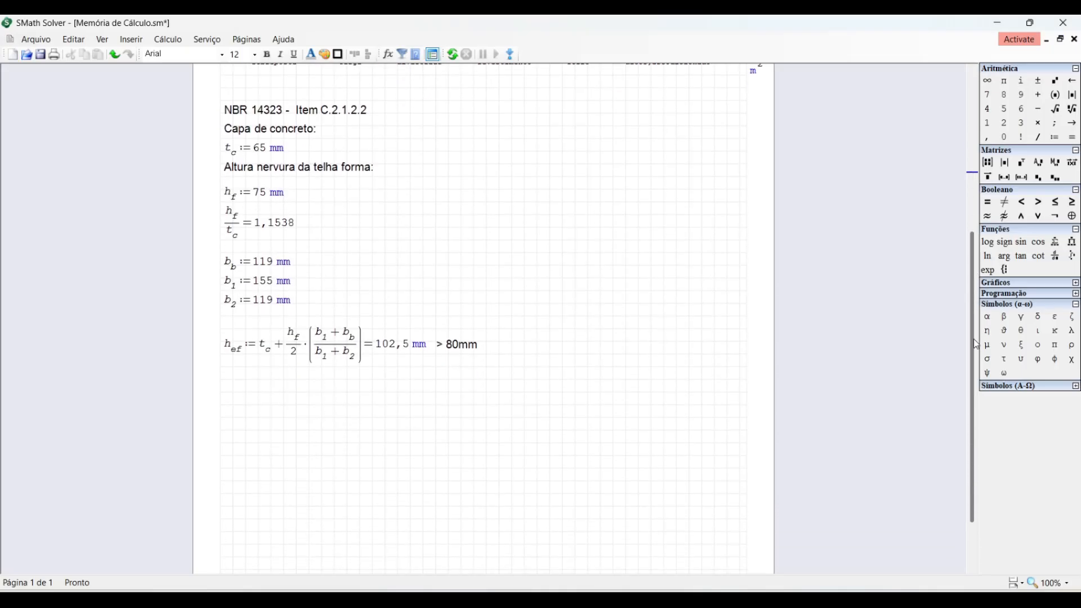
{"action": "left_click_drag", "start_coordinate": [213, 193], "coordinate": [222, 195]}
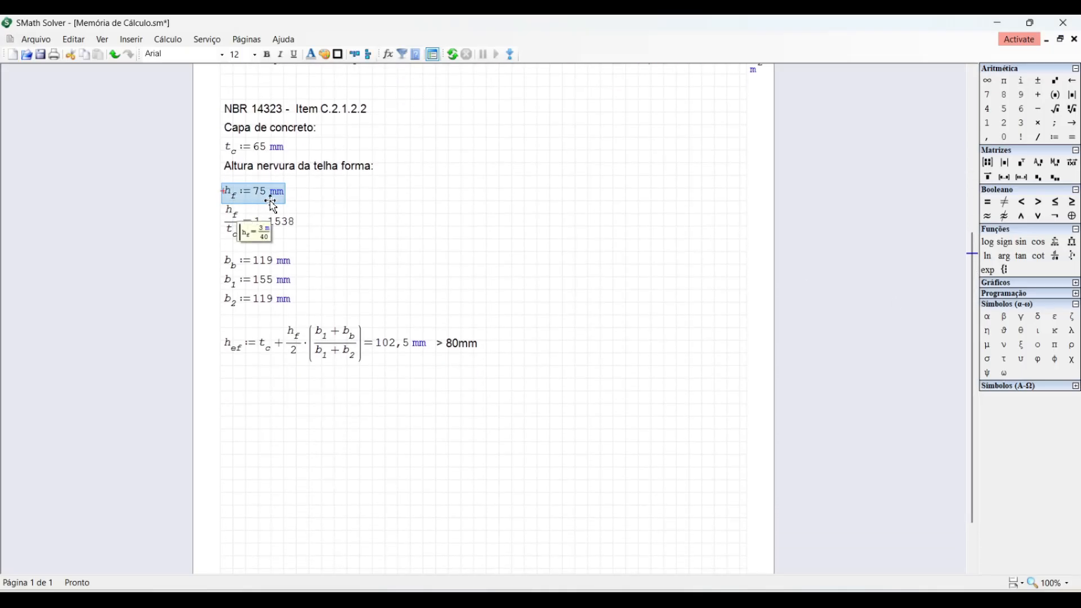
{"action": "left_click", "coordinate": [439, 236]}
Switch to Calculadora and calculate the concrete topping thickness as 140 - 75
{"action": "key", "text": "alt+Tab"}
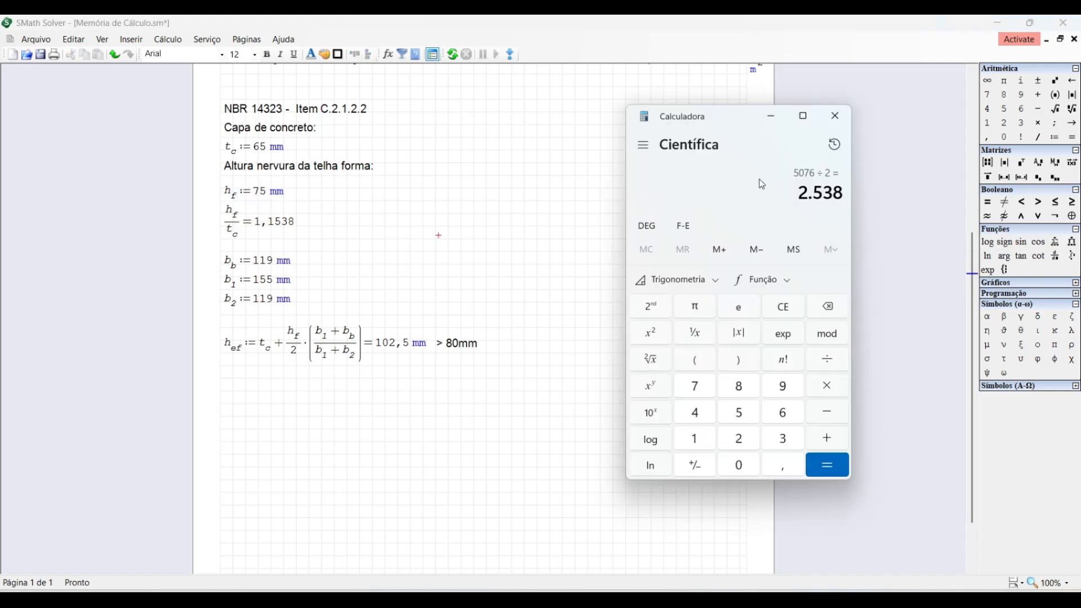
{"action": "left_click", "coordinate": [828, 306]}
{"action": "left_click", "coordinate": [694, 439]}
{"action": "left_click", "coordinate": [695, 413]}
{"action": "left_click", "coordinate": [735, 475]}
{"action": "left_click", "coordinate": [832, 412]}
{"action": "left_click", "coordinate": [694, 386]}
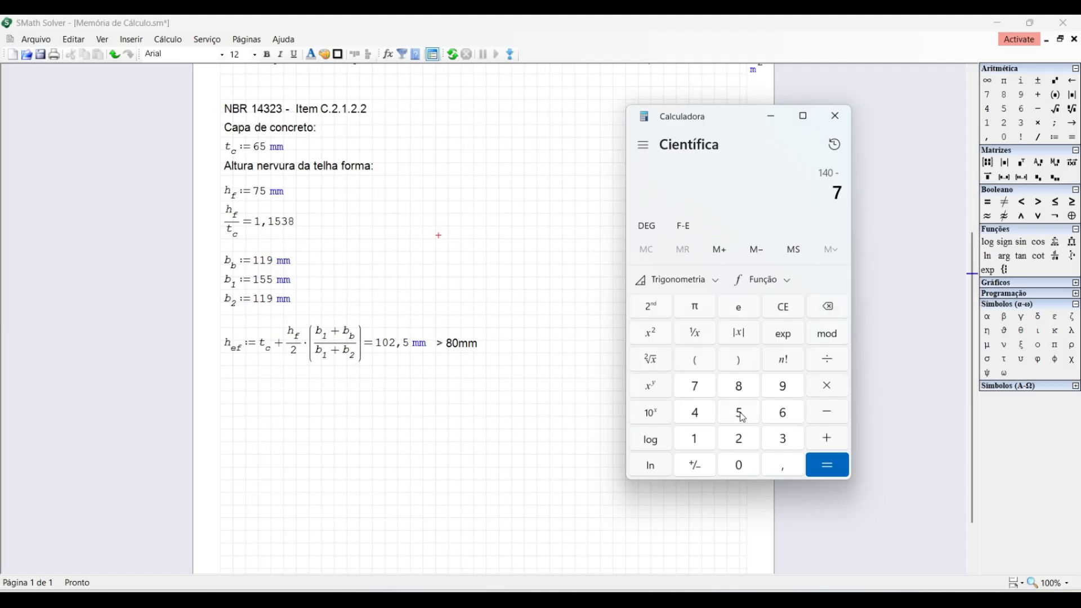
{"action": "left_click", "coordinate": [742, 416]}
{"action": "left_click", "coordinate": [831, 467]}
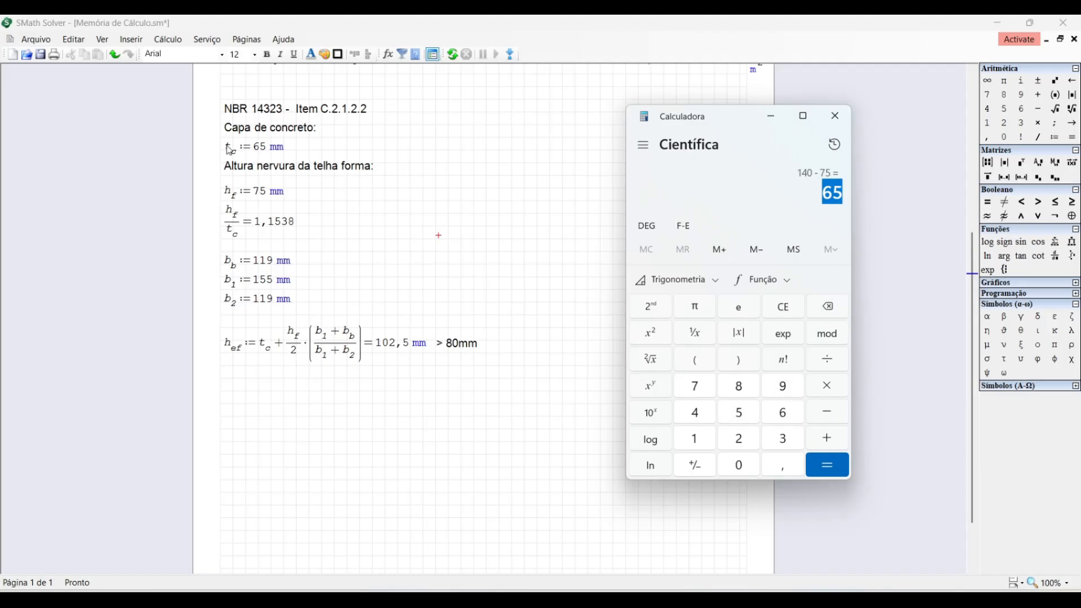
Check the concrete topping t_c in SMath Solver and place its reduced window beside the NBR 14323 formulas for comparison
{"action": "left_click_drag", "start_coordinate": [228, 149], "coordinate": [246, 150]}
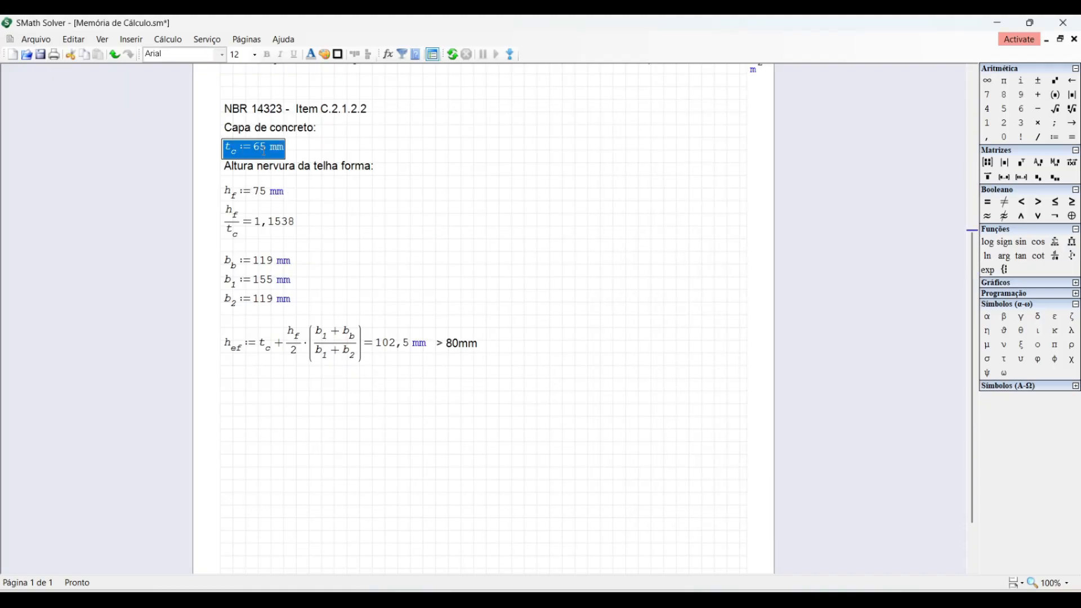
{"action": "left_click", "coordinate": [1030, 24]}
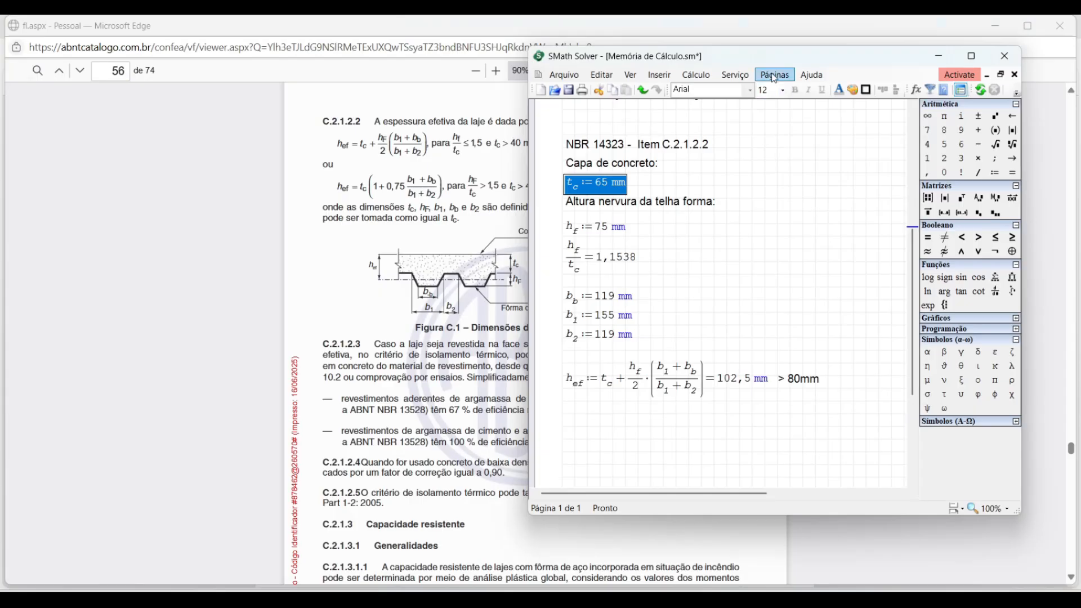
{"action": "left_click_drag", "start_coordinate": [783, 56], "coordinate": [948, 63]}
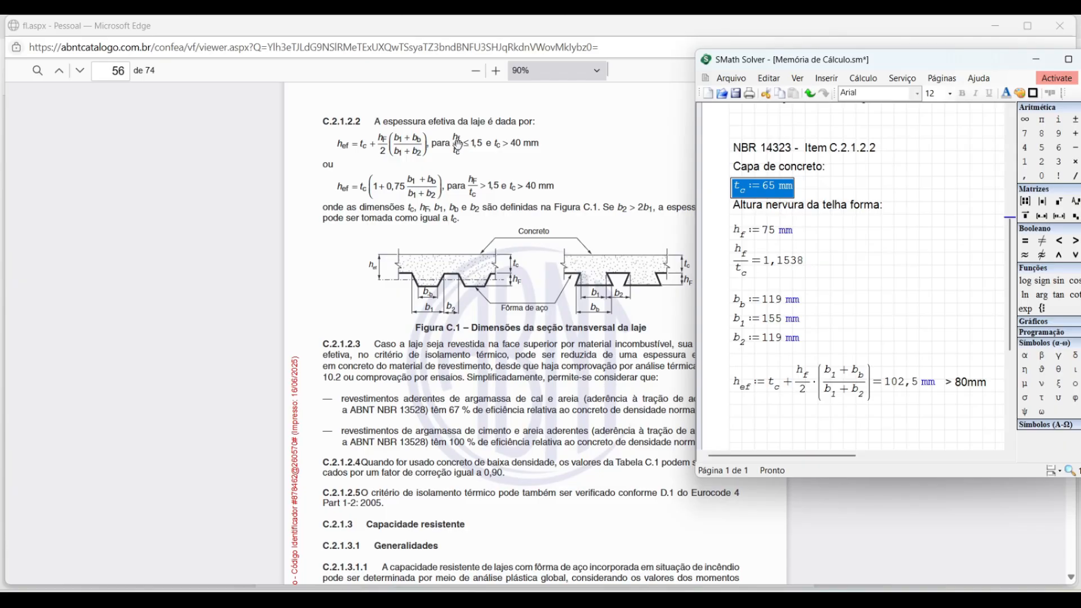